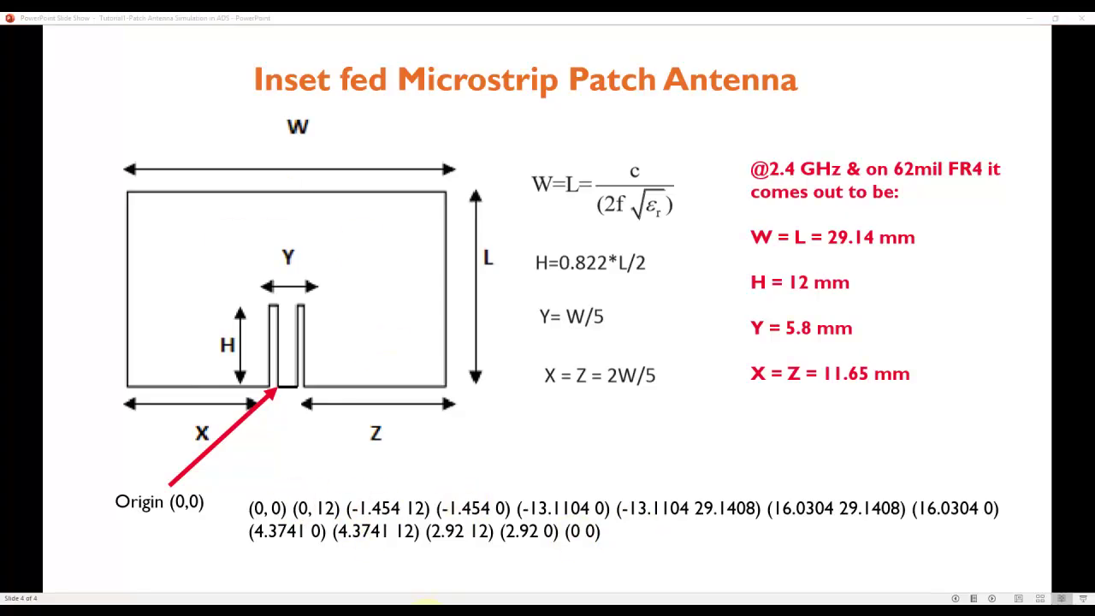
# Switch to Advanced Design System, open the layout of cell_1 and delete everything in it
pyautogui.hotkey('alt', 'Tab')
pyautogui.doubleClick(68, 146)
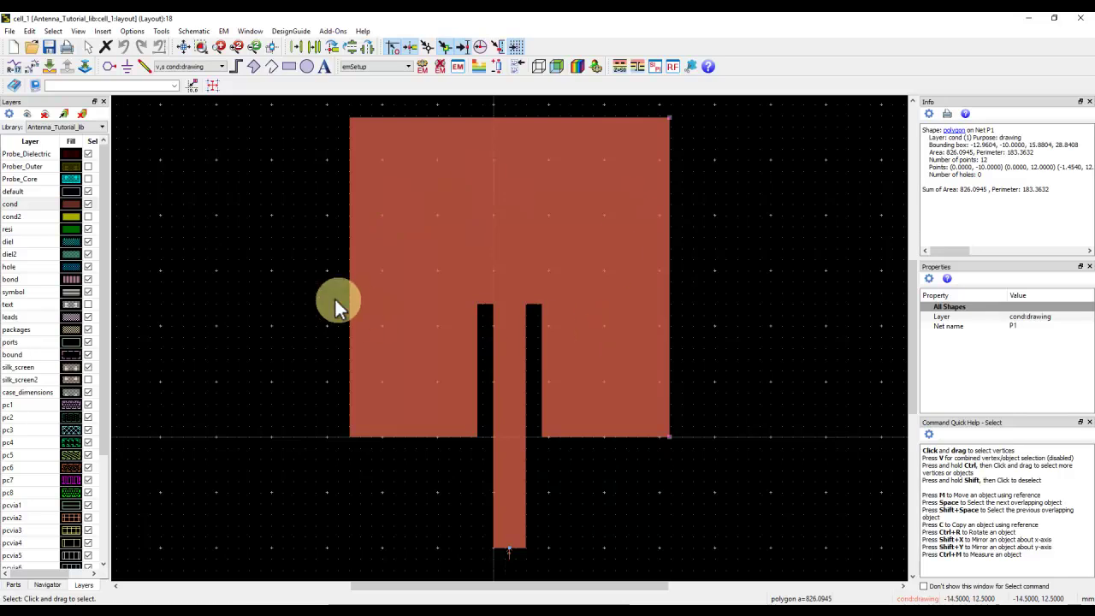
pyautogui.hotkey('ctrl', 'a')
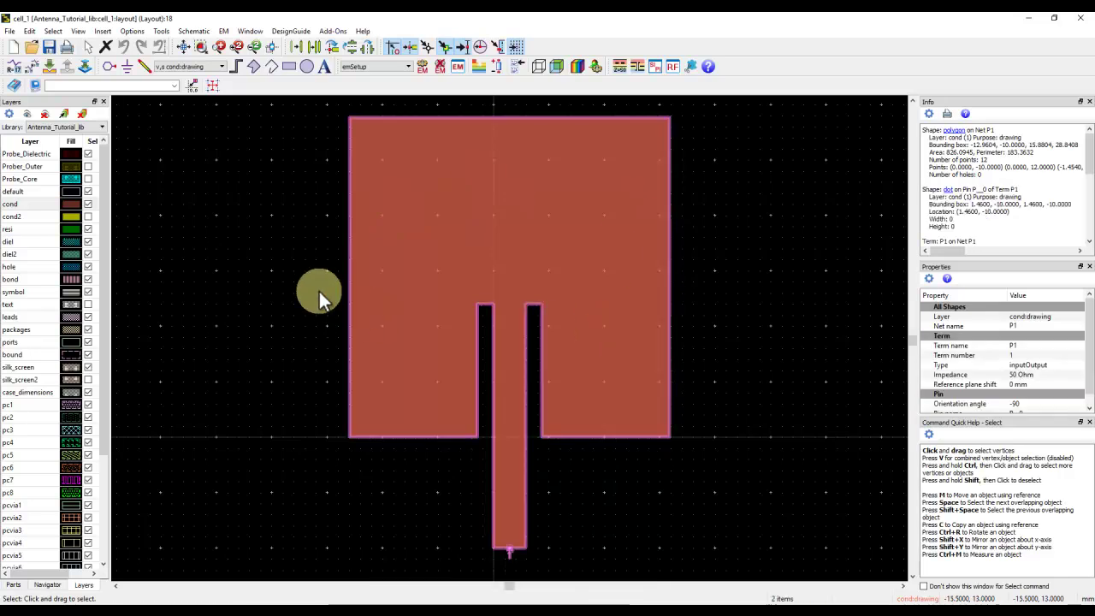
pyautogui.press('Delete')
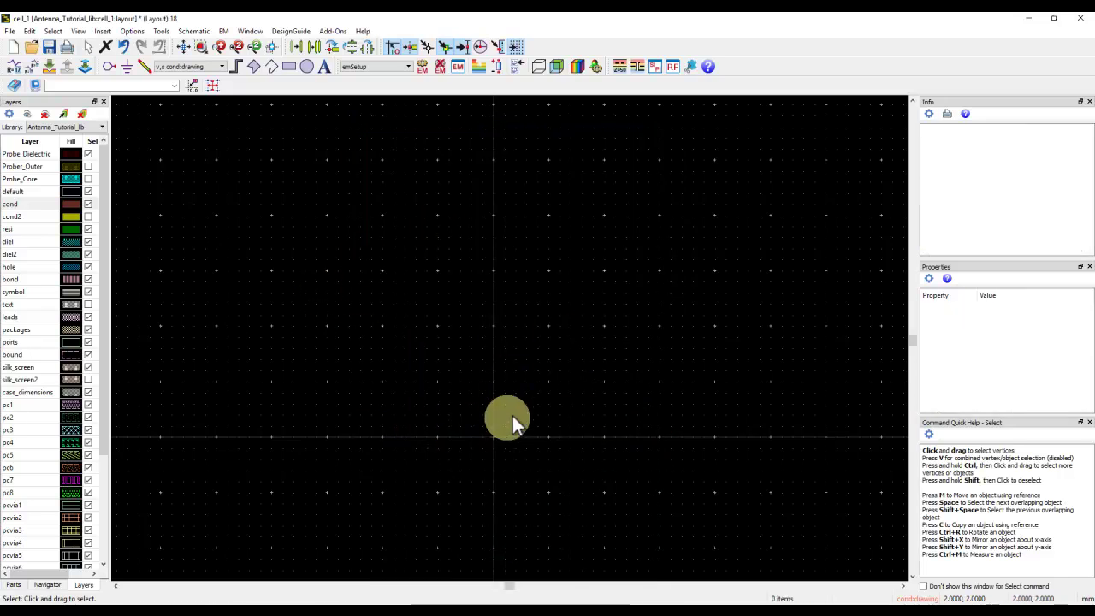
# Start a polygon on the cond layer using coordinate entry, placing its first vertex at 0, 0
pyautogui.scroll(-1, 502, 390)
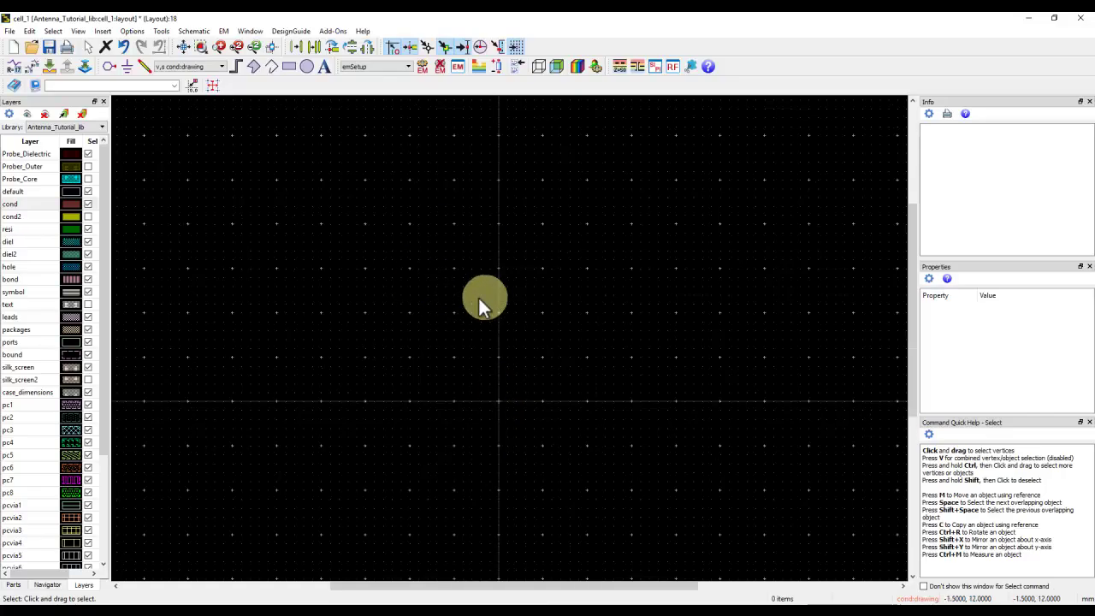
pyautogui.click(255, 68)
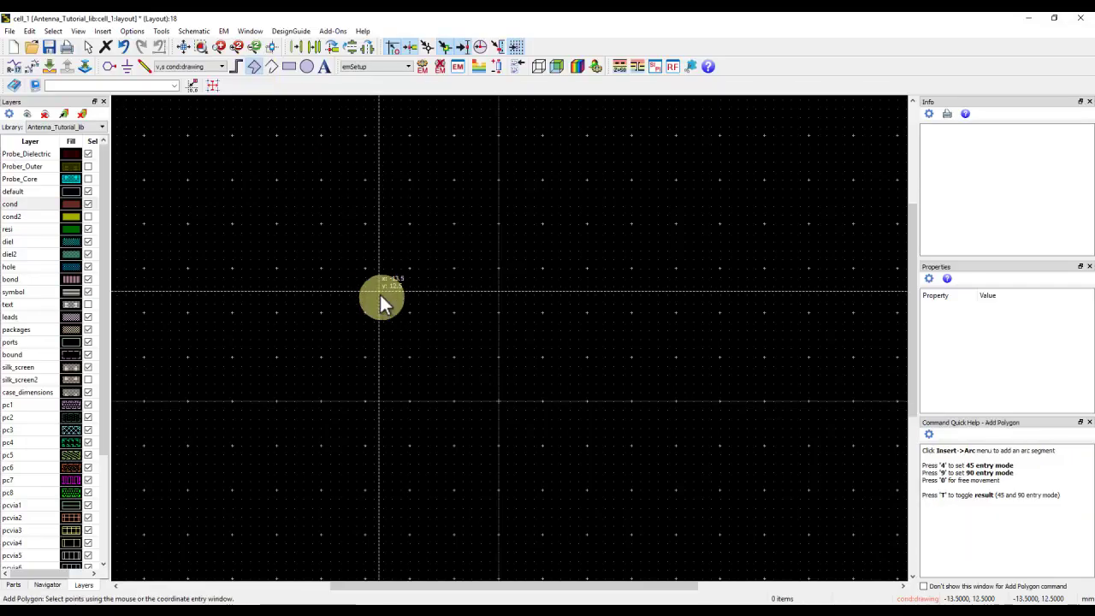
pyautogui.click(102, 31)
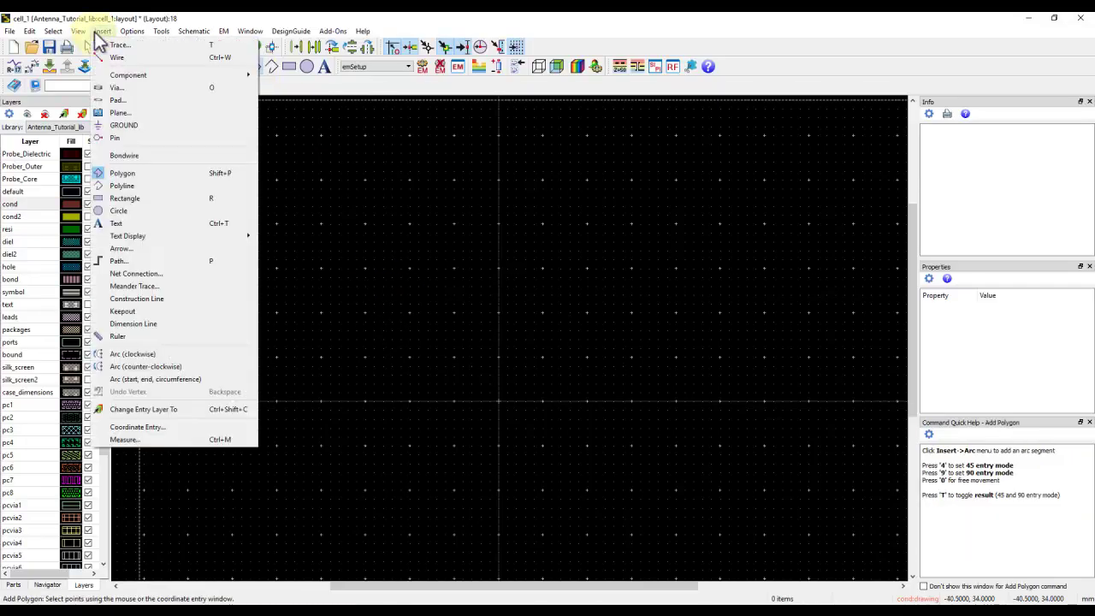
pyautogui.click(139, 427)
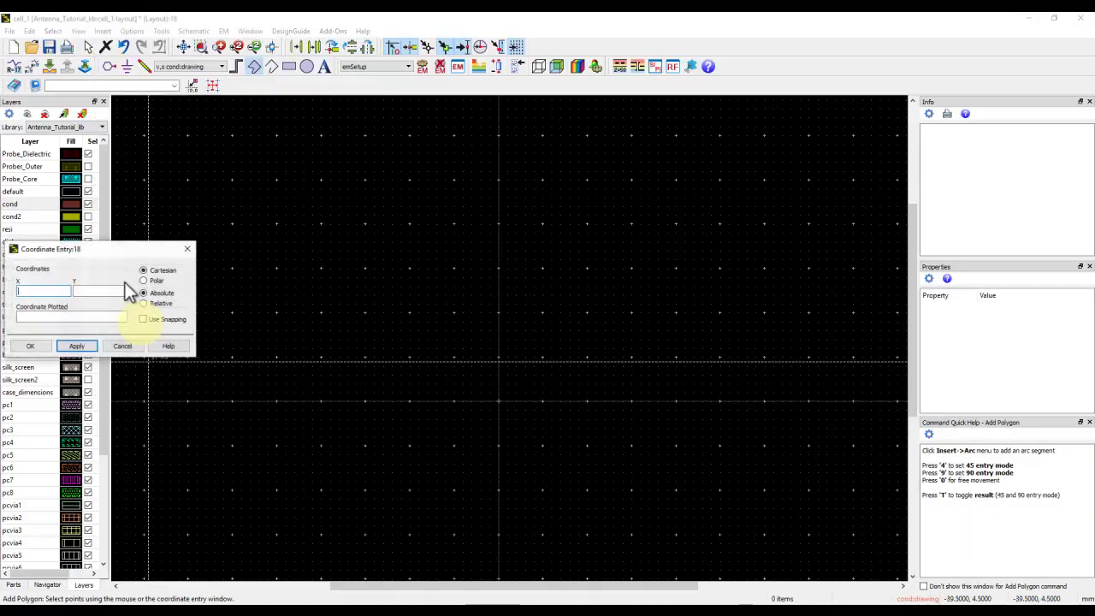
pyautogui.write('0')
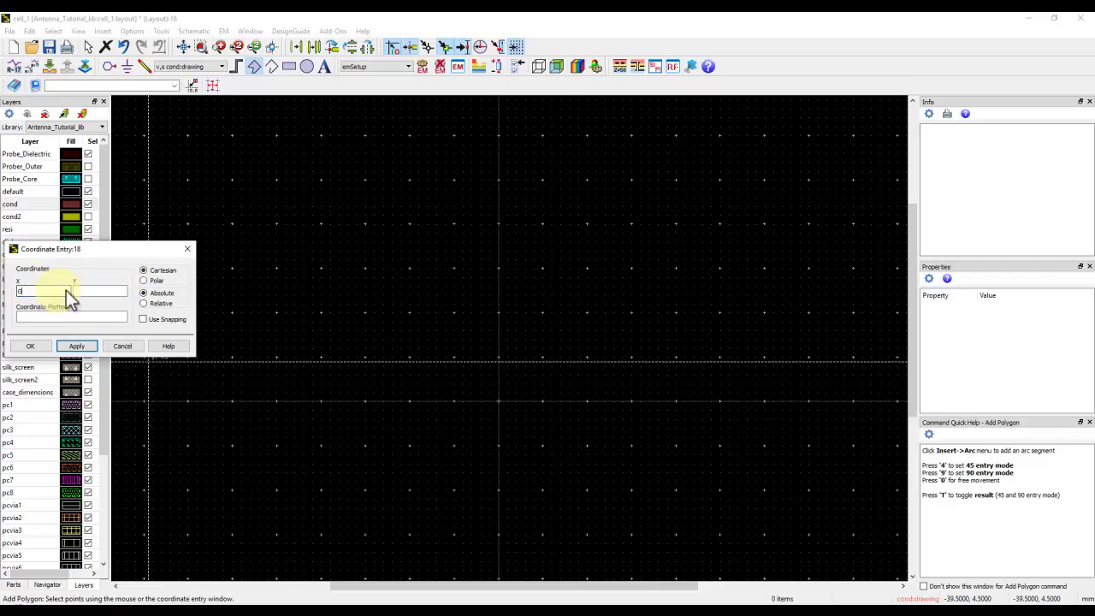
pyautogui.click(95, 292)
pyautogui.click(76, 345)
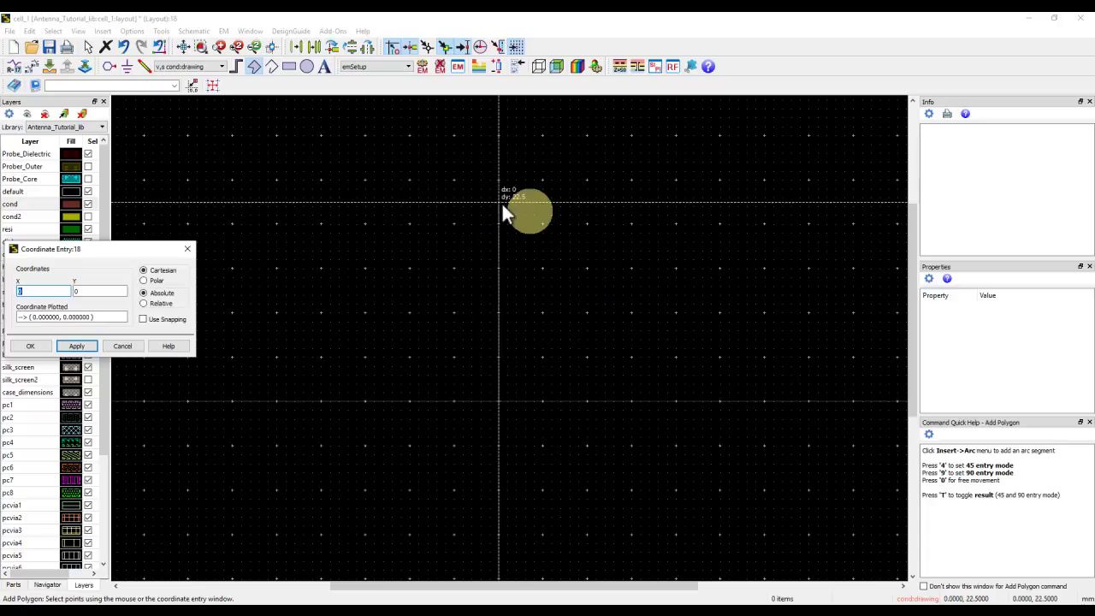
# Add polygon vertices at (0, 12), (-5, 12) and (-5, 0) by absolute coordinates
pyautogui.click(84, 292)
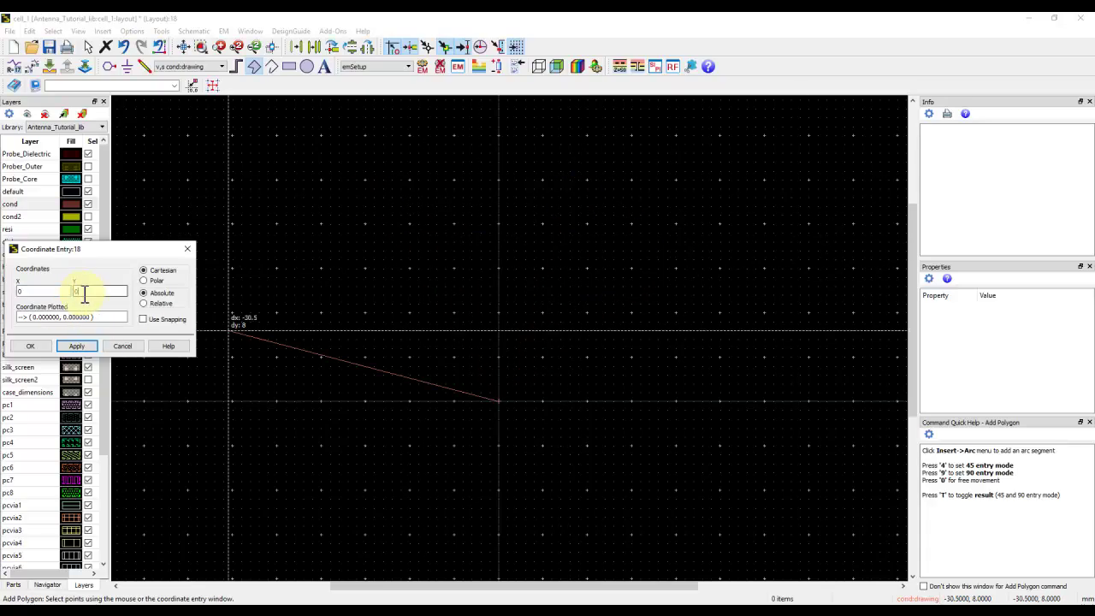
pyautogui.write('12')
pyautogui.click(81, 346)
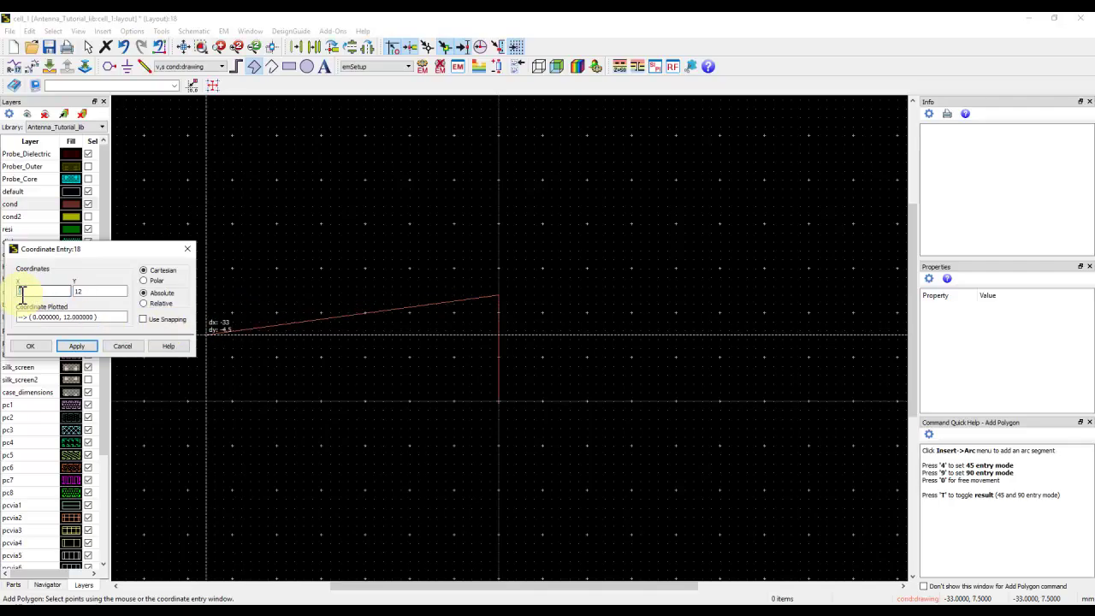
pyautogui.write('-5')
pyautogui.click(76, 345)
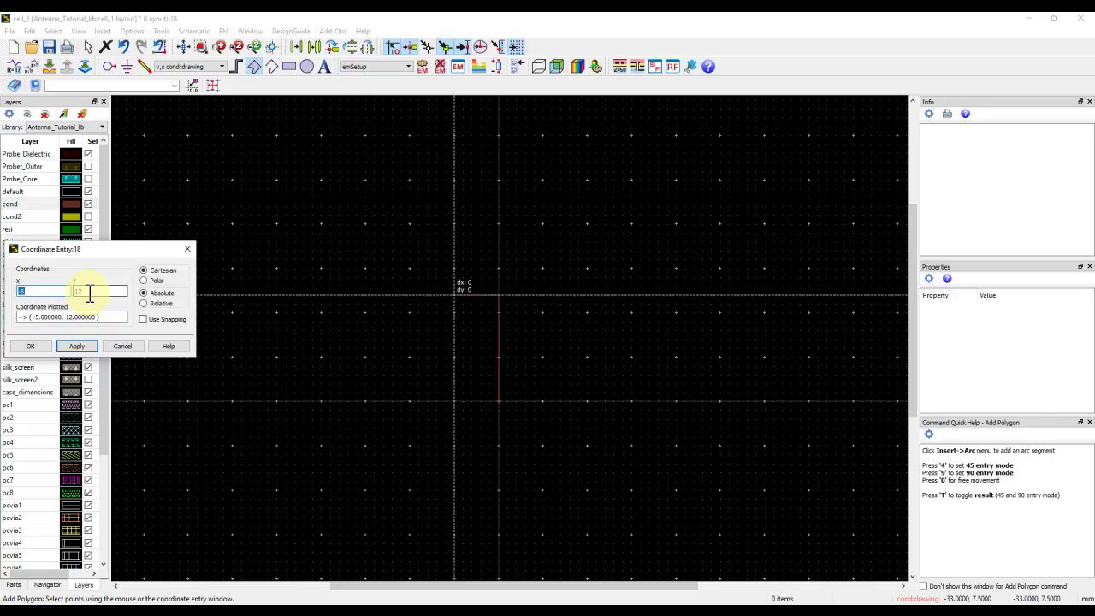
pyautogui.write('0')
pyautogui.click(76, 346)
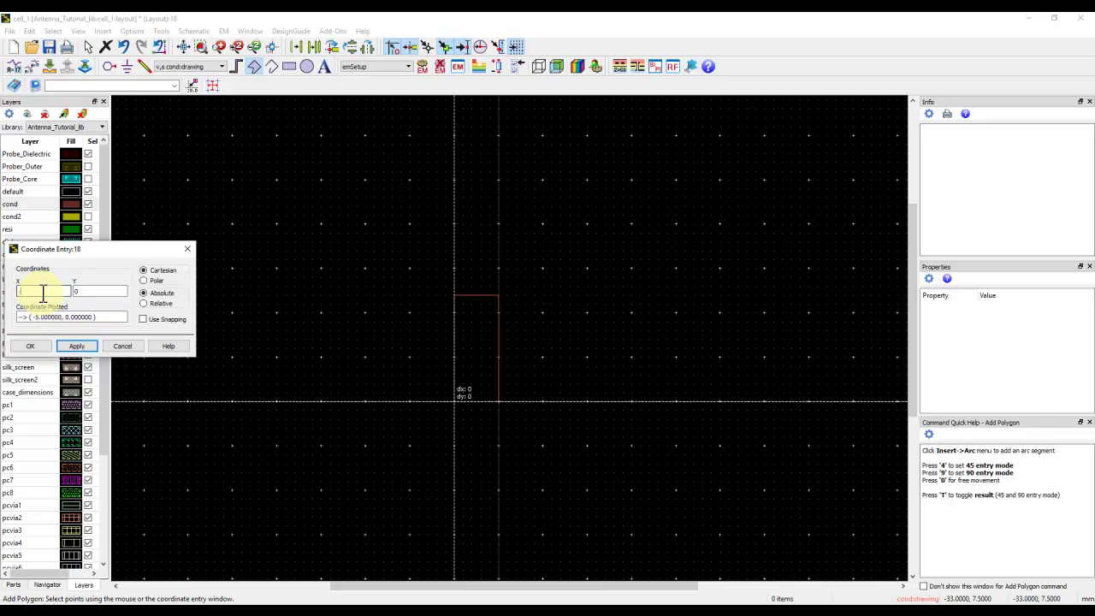
# Add a polygon vertex at (-15, 0), then close coordinate entry and abandon the unfinished polygon
pyautogui.click(43, 292)
pyautogui.write('-15')
pyautogui.click(76, 346)
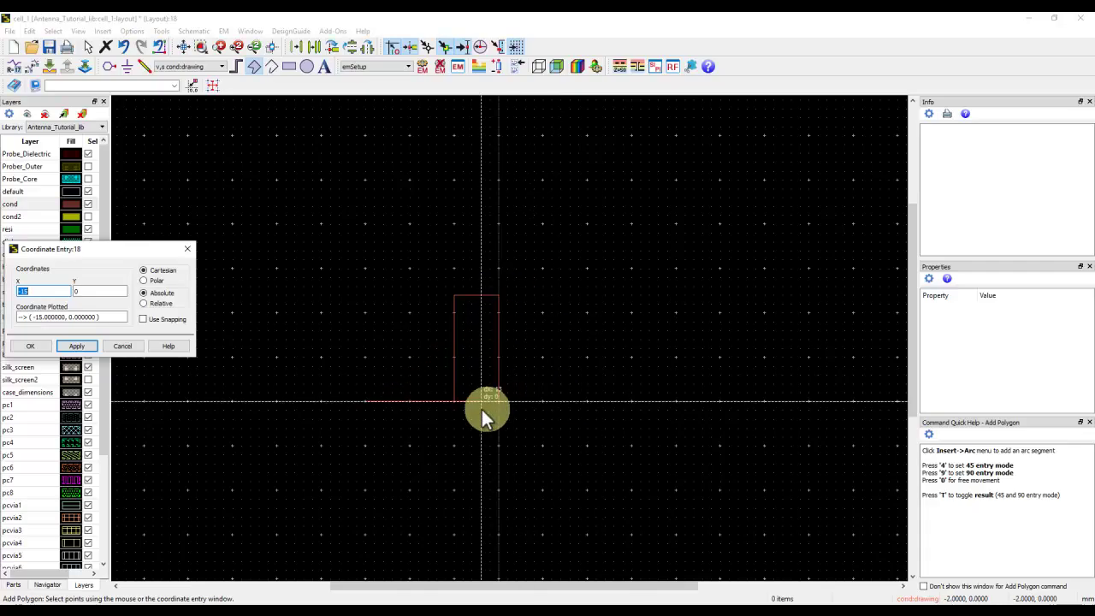
pyautogui.click(123, 346)
pyautogui.rightClick(366, 260)
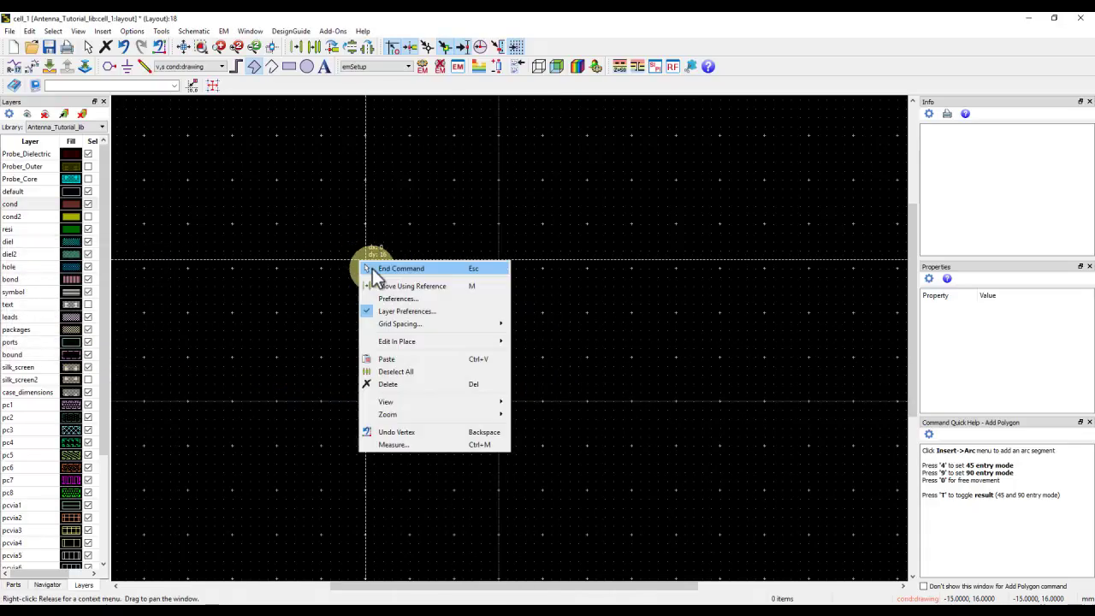
pyautogui.click(377, 266)
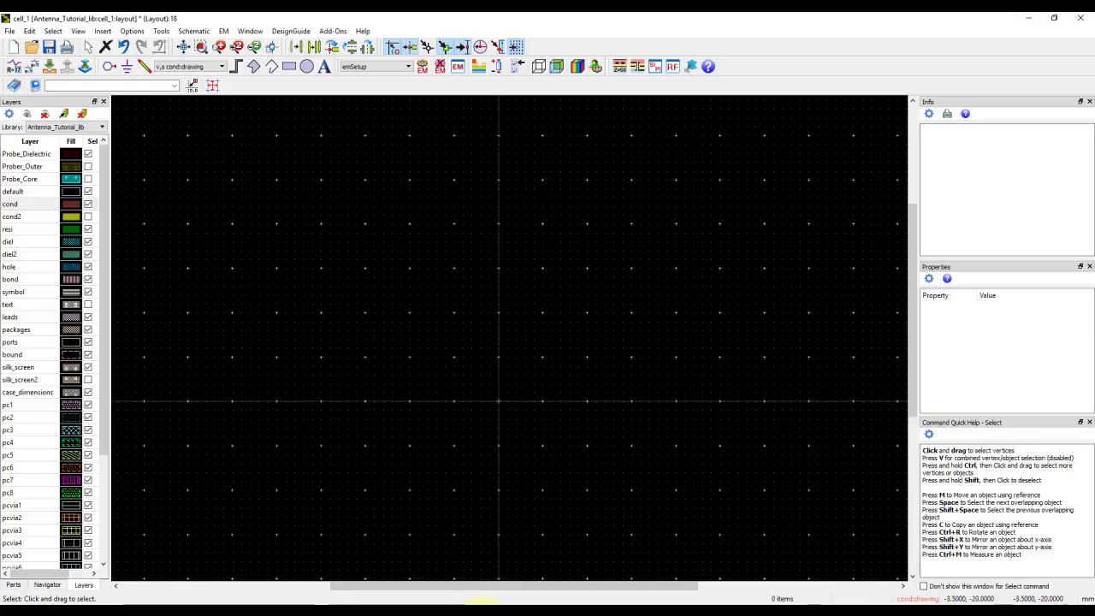
# Switch to the Antenna_Coordinates file in Notepad and copy its complete ap command line with all vertex coordinates
pyautogui.hotkey('alt', 'Tab')
pyautogui.click(389, 210)
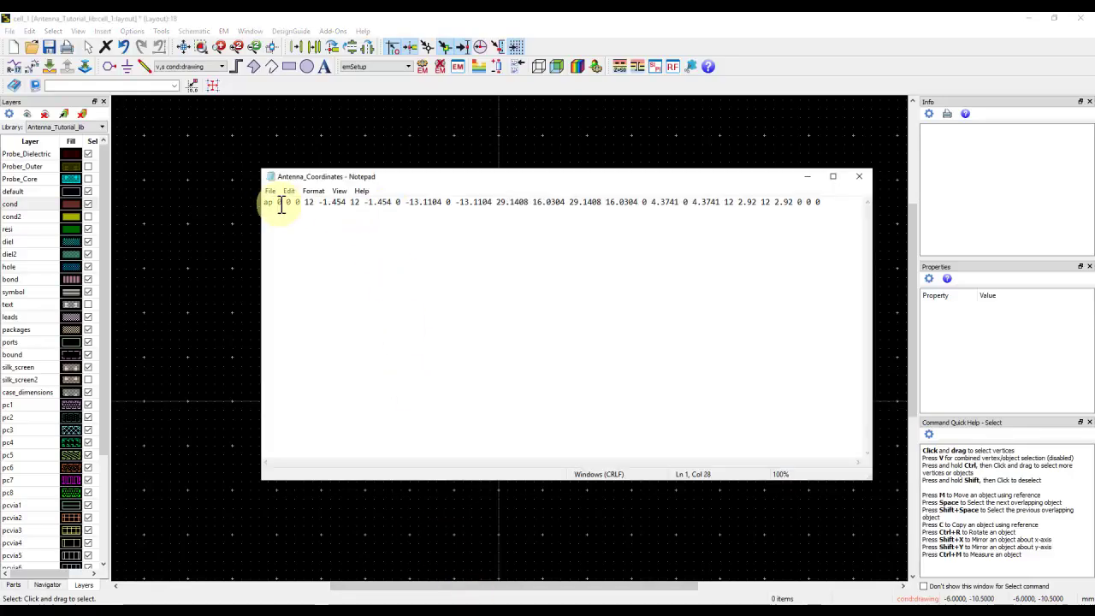
pyautogui.moveTo(277, 202); pyautogui.dragTo(810, 203)
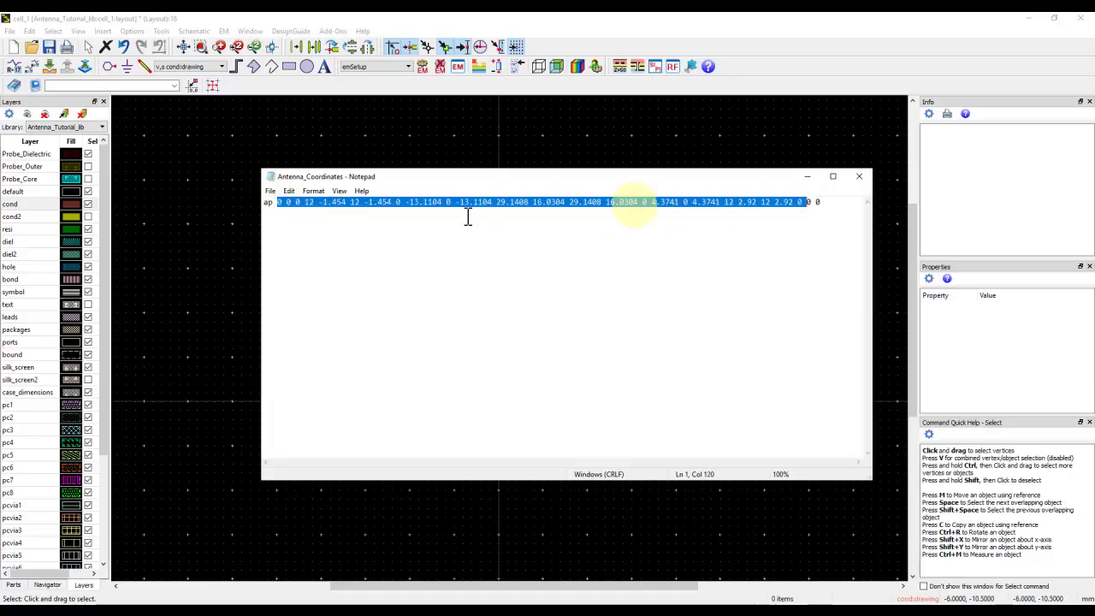
pyautogui.click(274, 204)
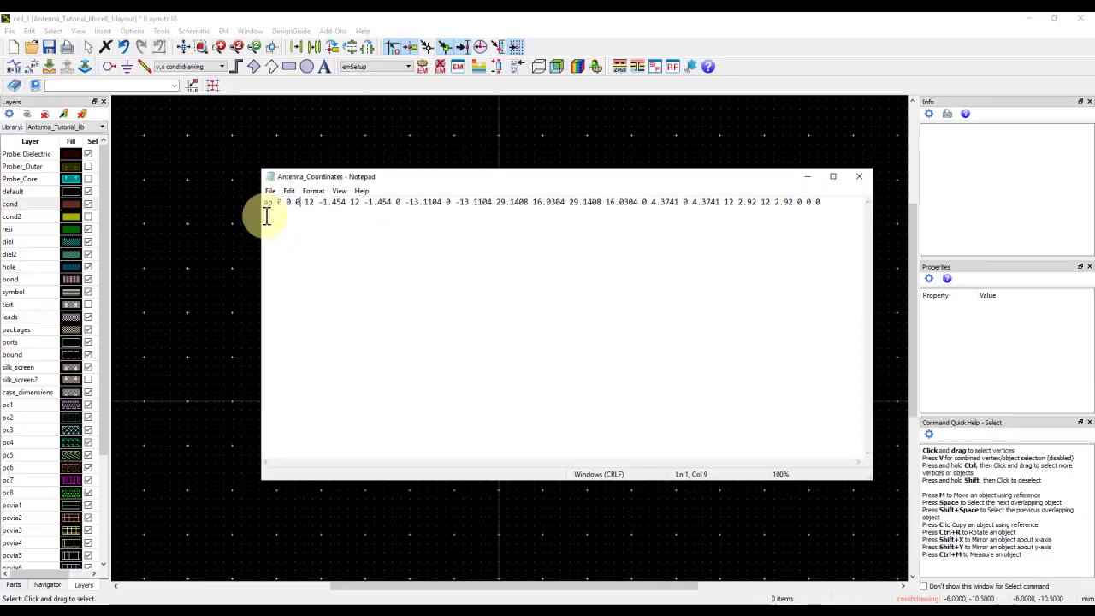
pyautogui.moveTo(265, 205); pyautogui.dragTo(817, 209)
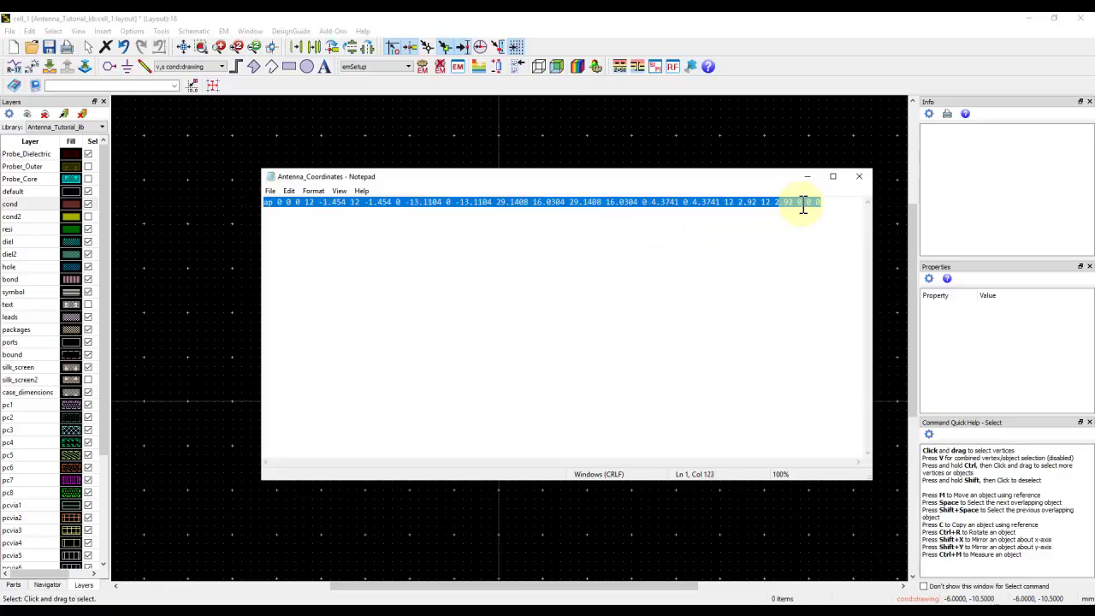
pyautogui.rightClick(795, 201)
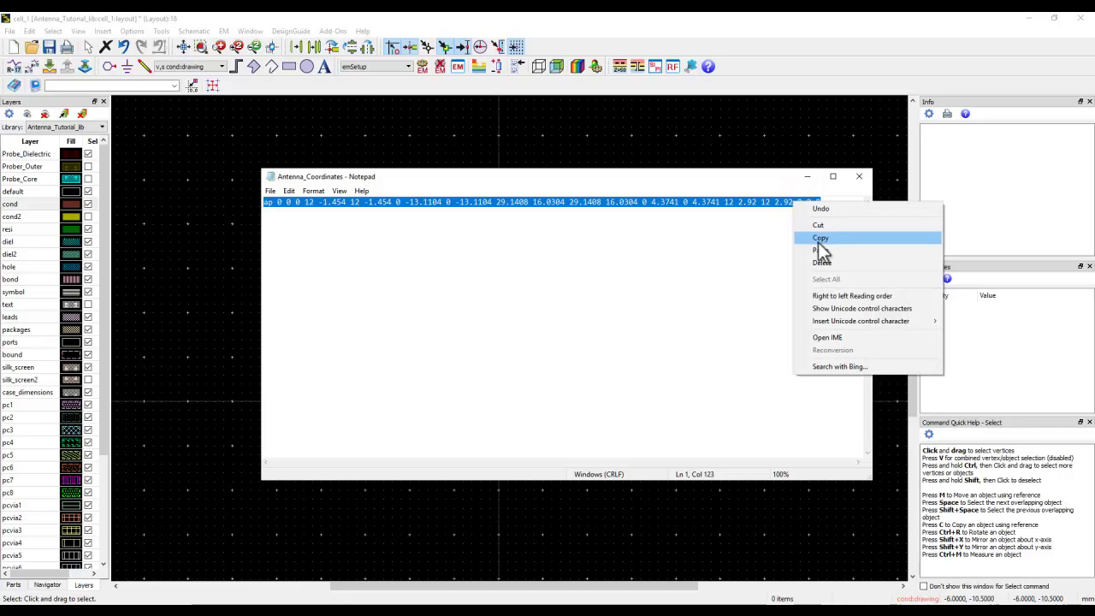
pyautogui.click(819, 239)
# Return to the layout and run the copied ap command on the layout command line to draw the inset-fed patch polygon
pyautogui.click(124, 96)
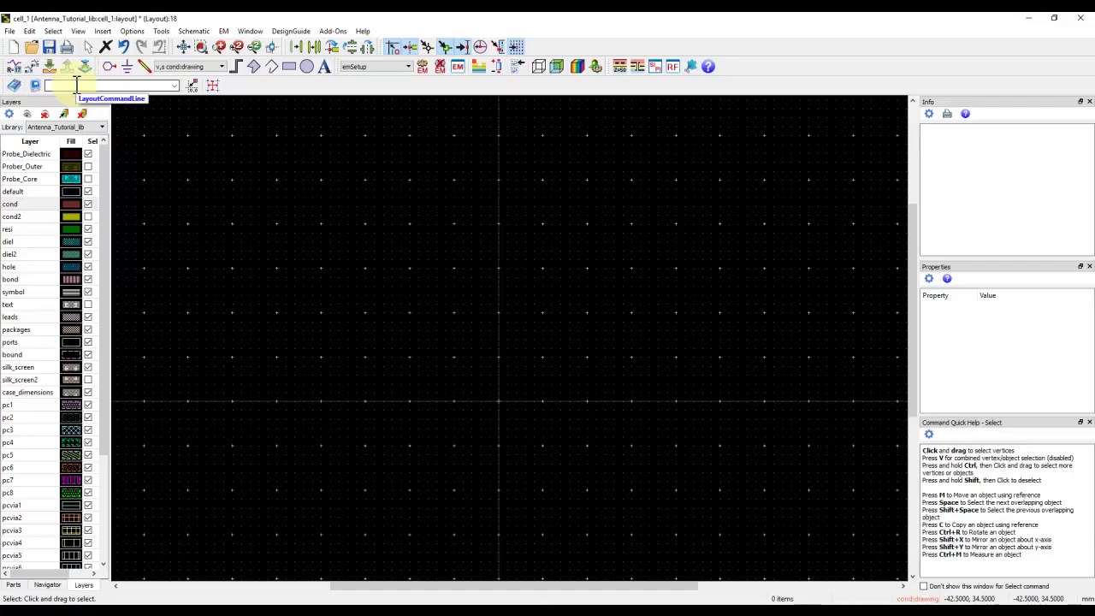
pyautogui.hotkey('ctrl', 'v')
pyautogui.press('Home')
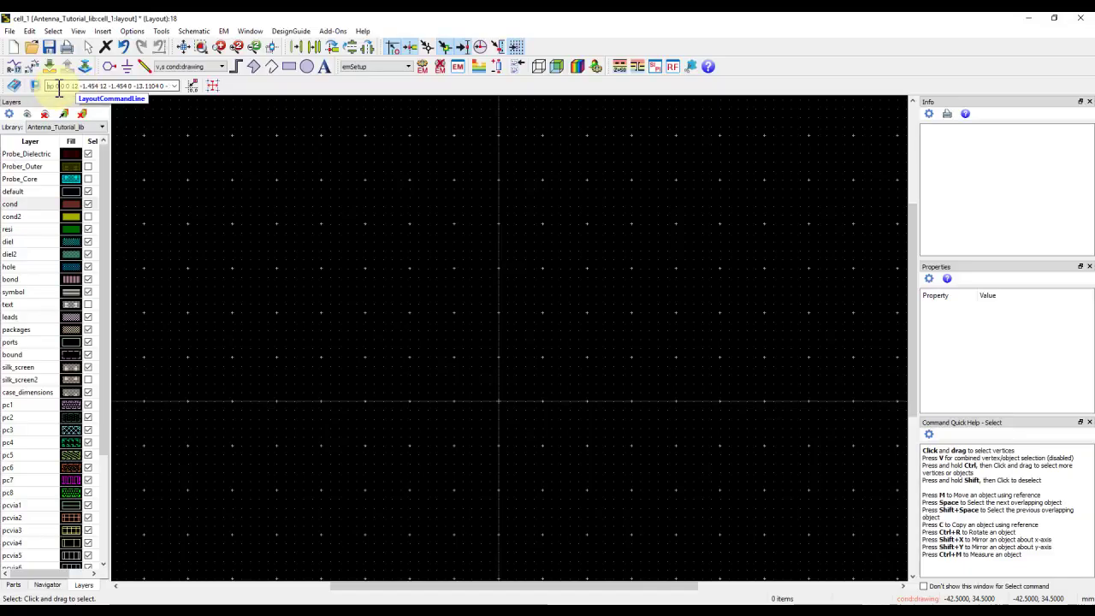
pyautogui.press('Return')
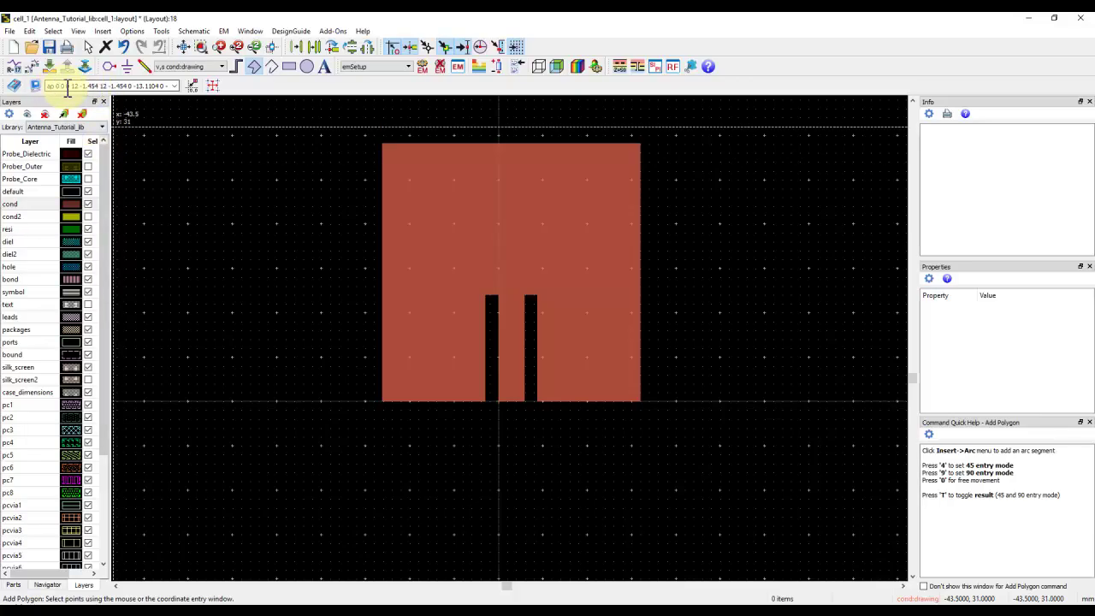
# Review the layout command line reference for edit functions, other functions and layout preference settings, then close it
pyautogui.click(13, 85)
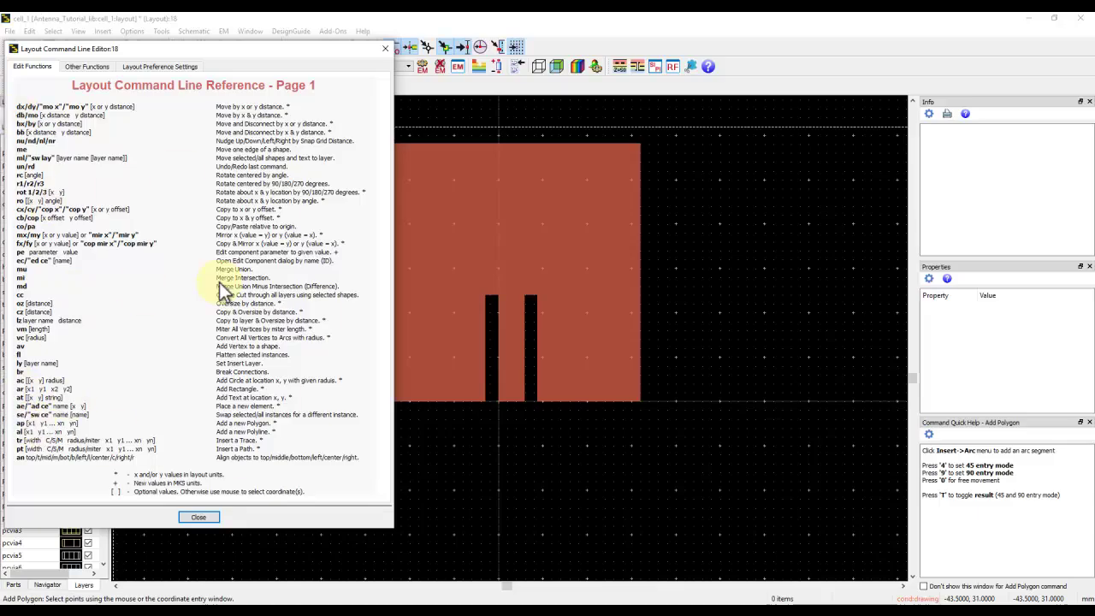
pyautogui.click(87, 67)
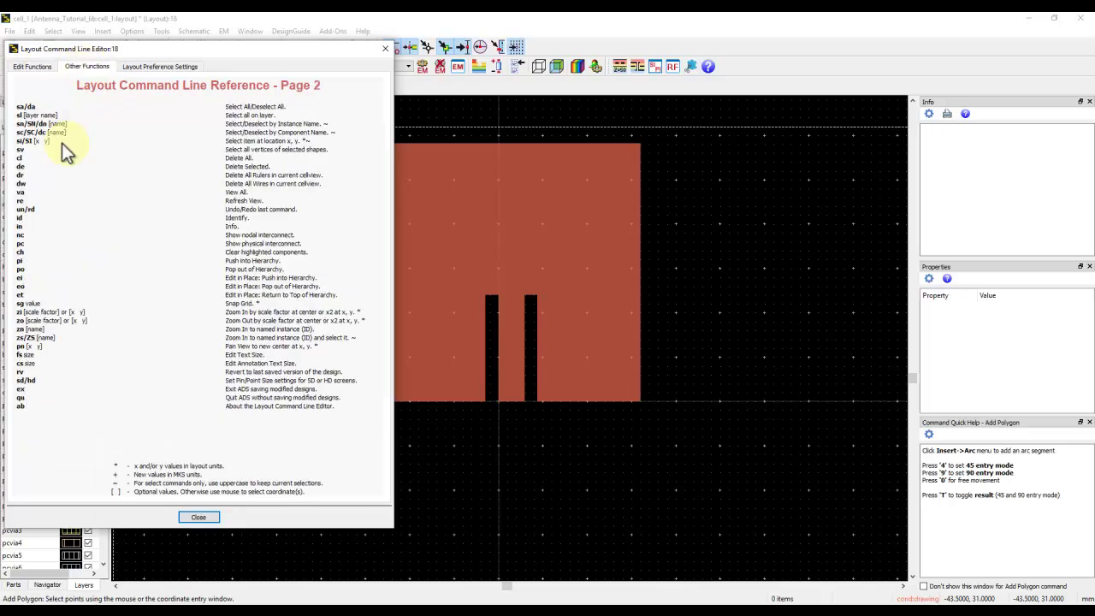
pyautogui.click(141, 66)
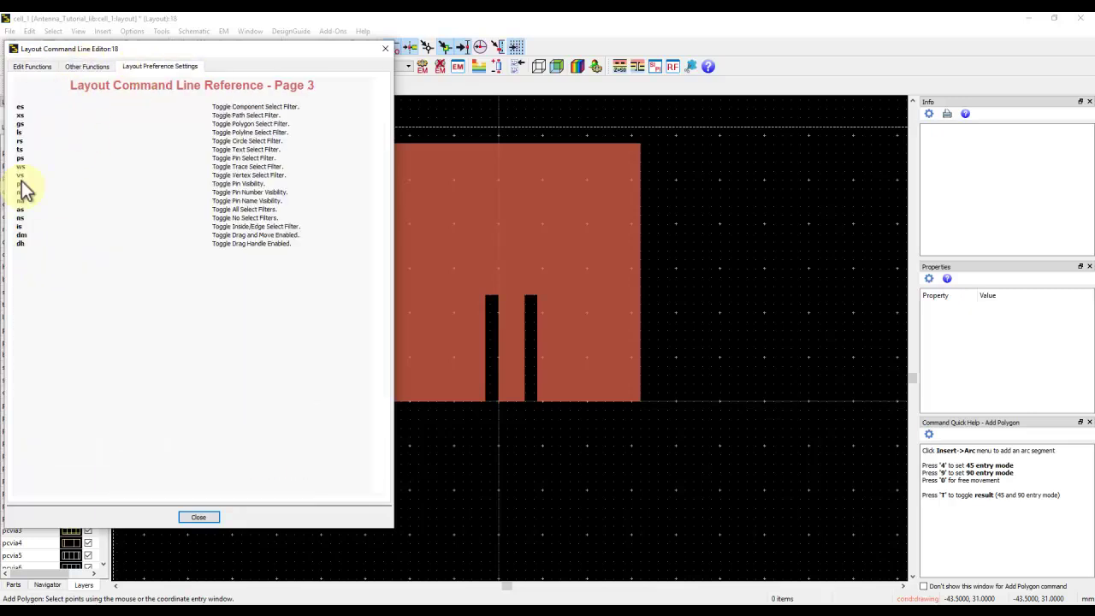
pyautogui.click(384, 49)
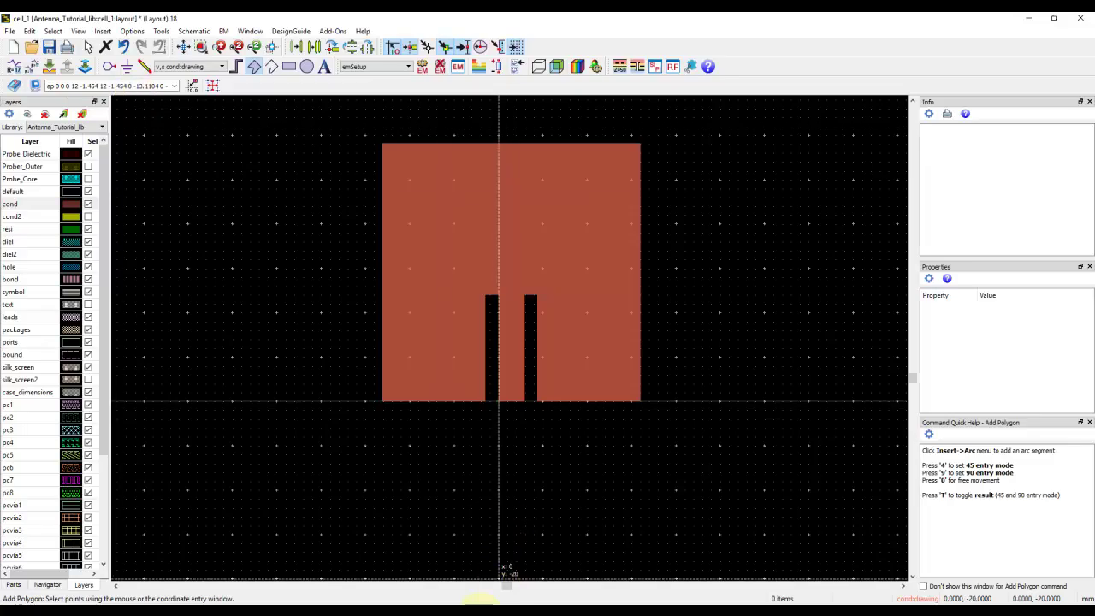
# From the ADS main window, check in the App Manager whether the Layout Command Line Editor is enabled, then close it
pyautogui.moveTo(381, 599)
pyautogui.click(371, 565)
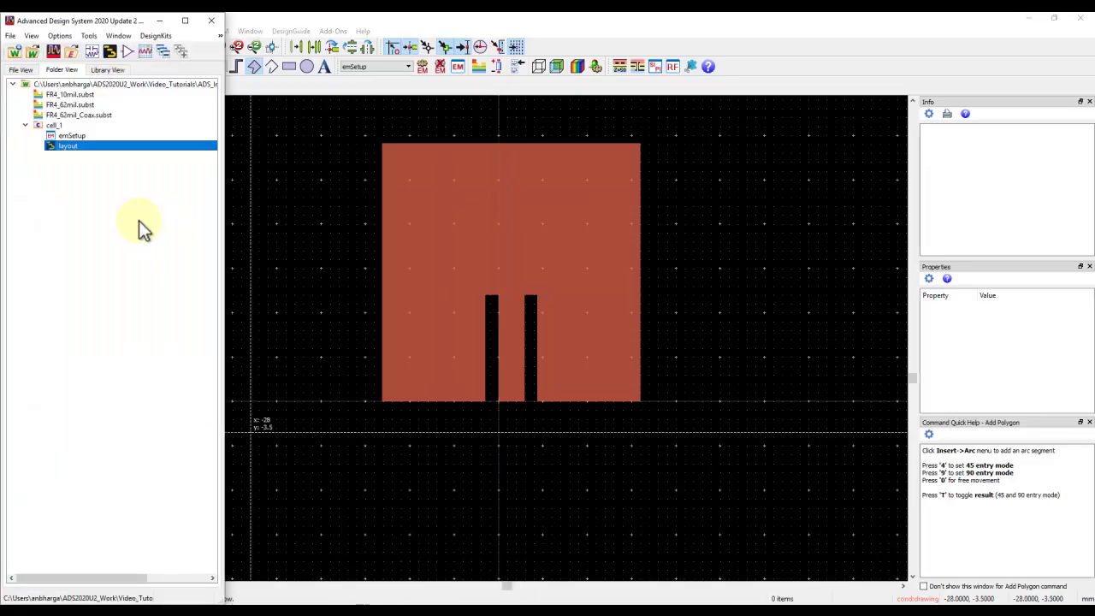
pyautogui.click(94, 36)
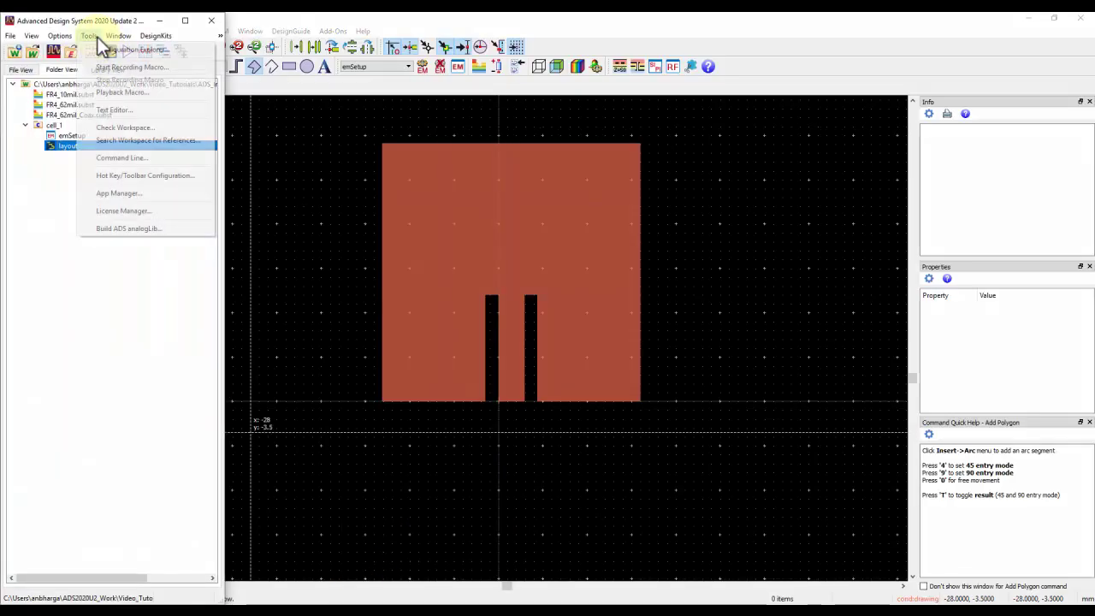
pyautogui.click(113, 193)
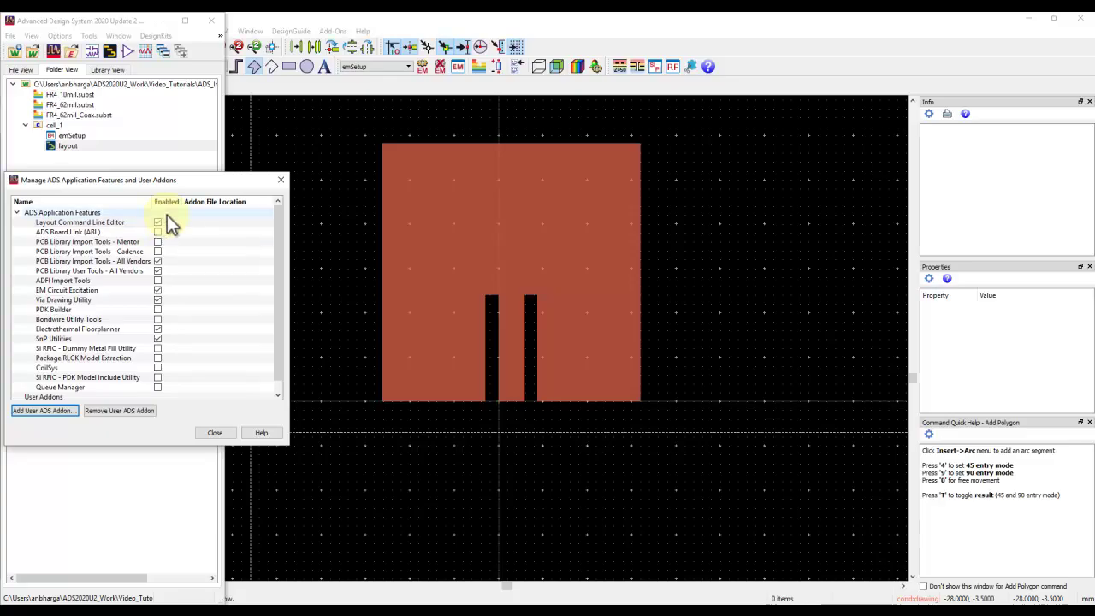
pyautogui.click(214, 432)
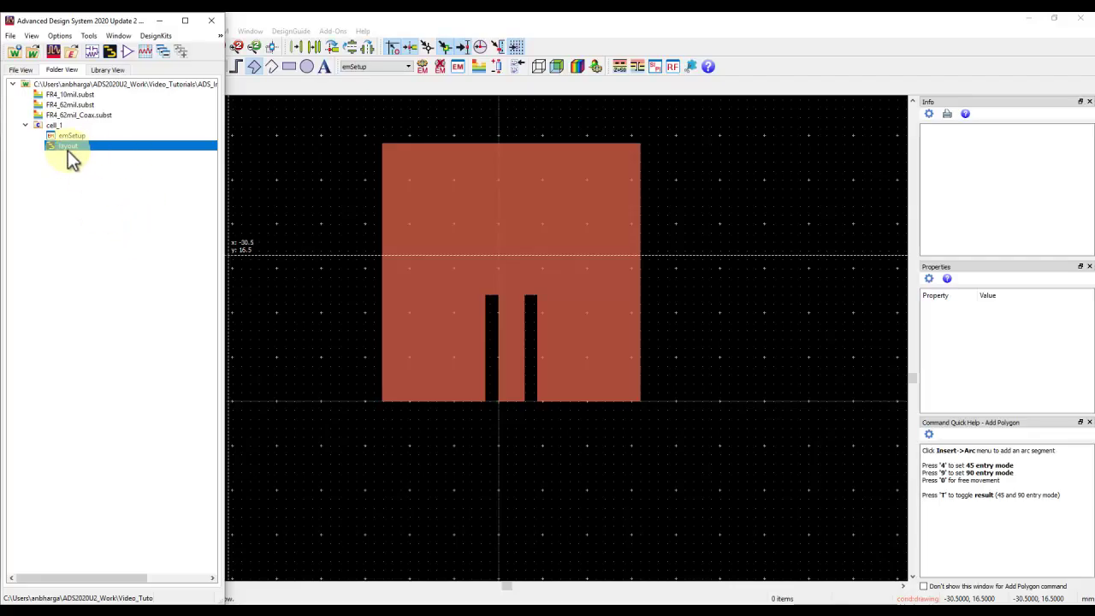
# Return to the layout, dock the layout command line below the drawing area and end the polygon command
pyautogui.click(330, 19)
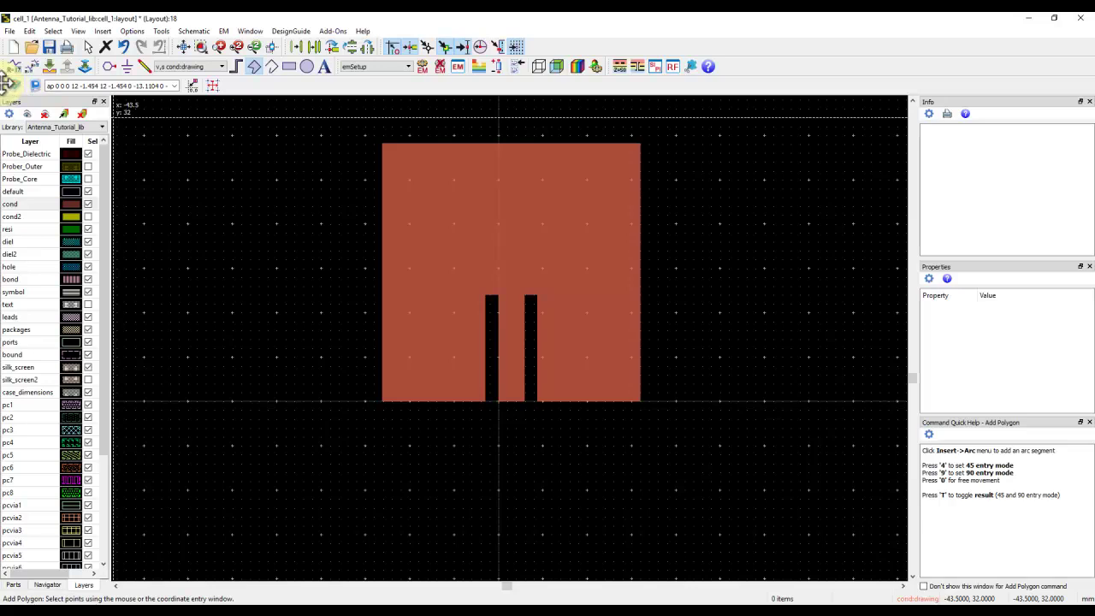
pyautogui.moveTo(8, 86); pyautogui.dragTo(152, 582)
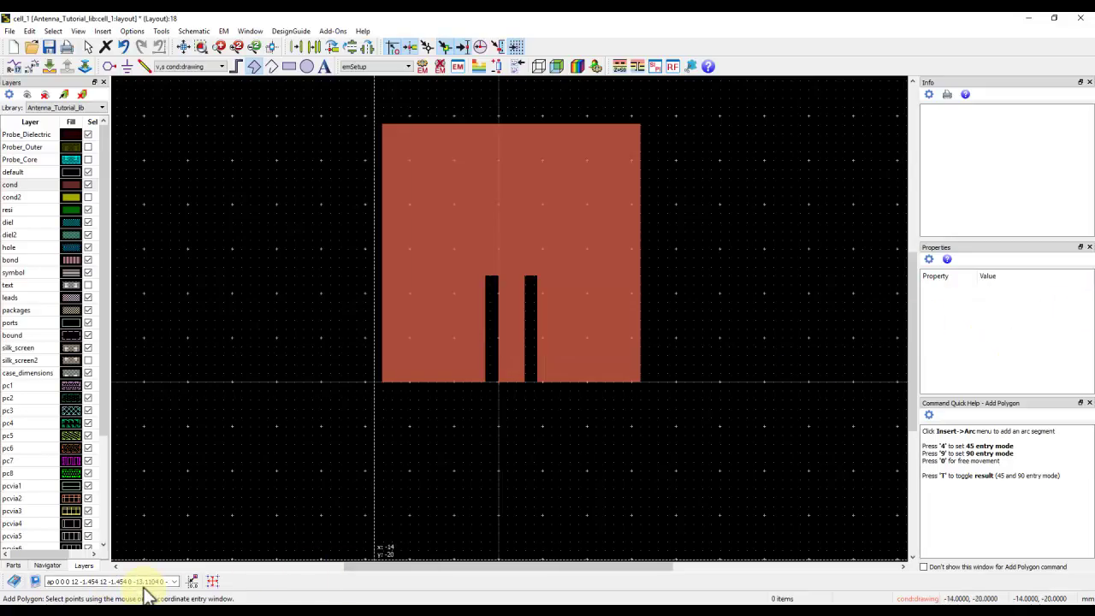
pyautogui.rightClick(283, 130)
pyautogui.click(325, 138)
pyautogui.click(376, 324)
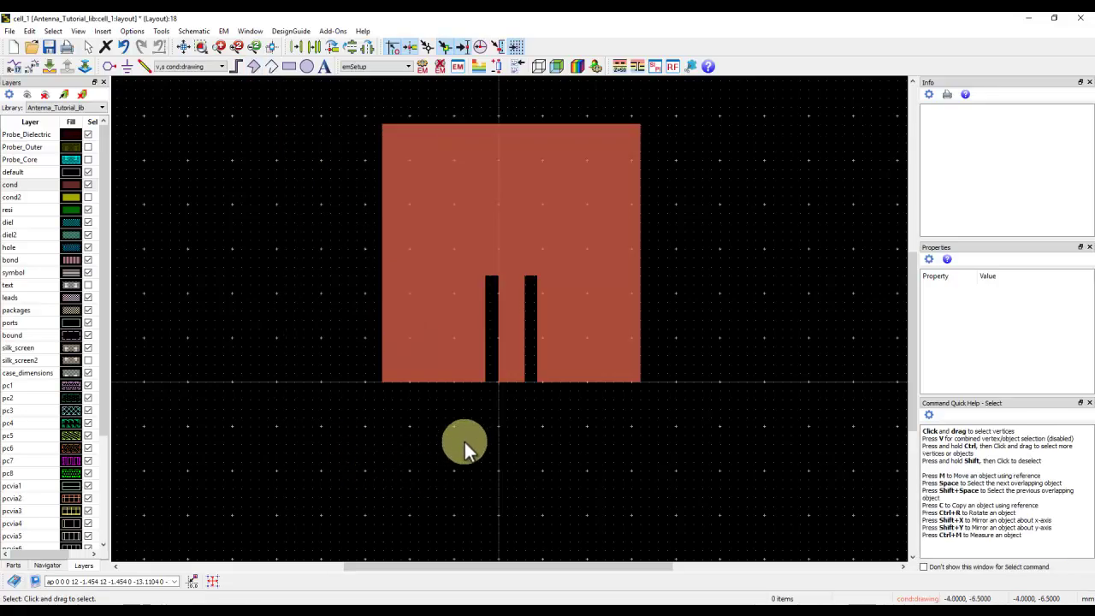
pyautogui.click(556, 354)
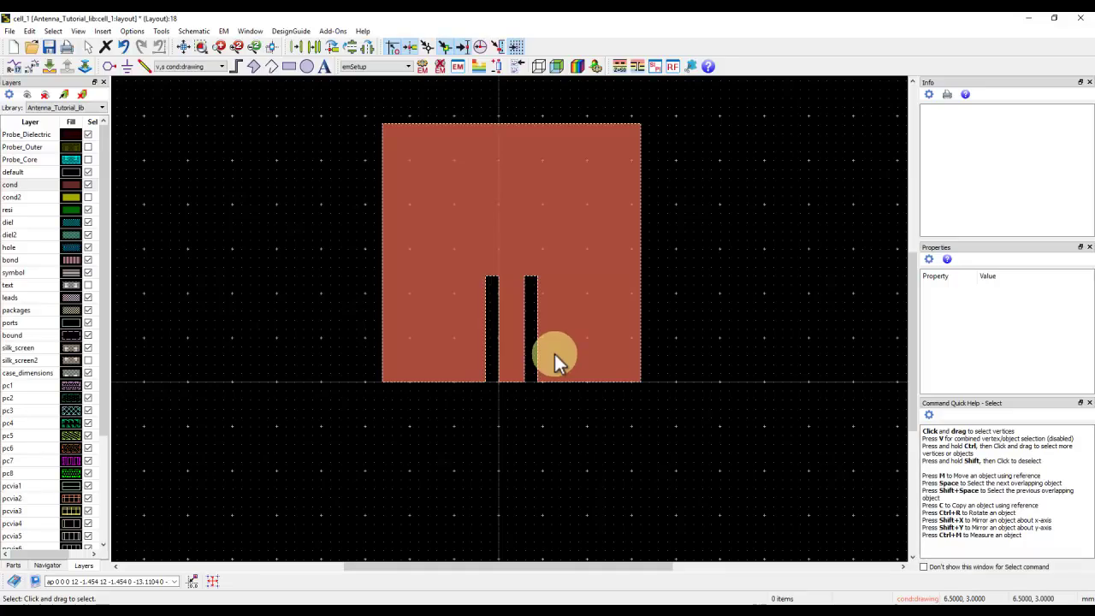
pyautogui.click(522, 411)
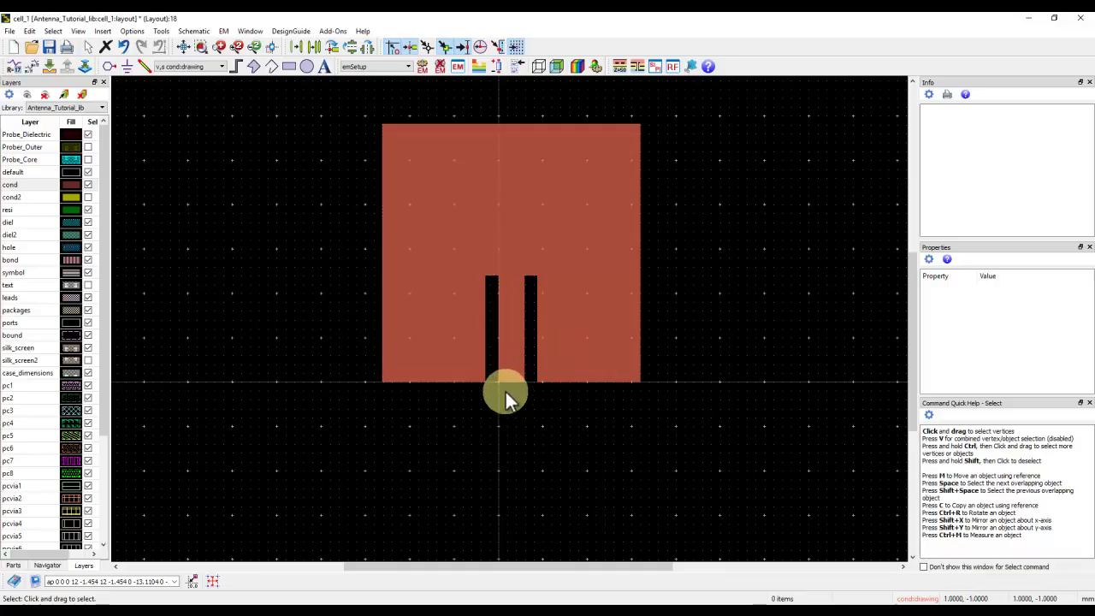
pyautogui.click(506, 391)
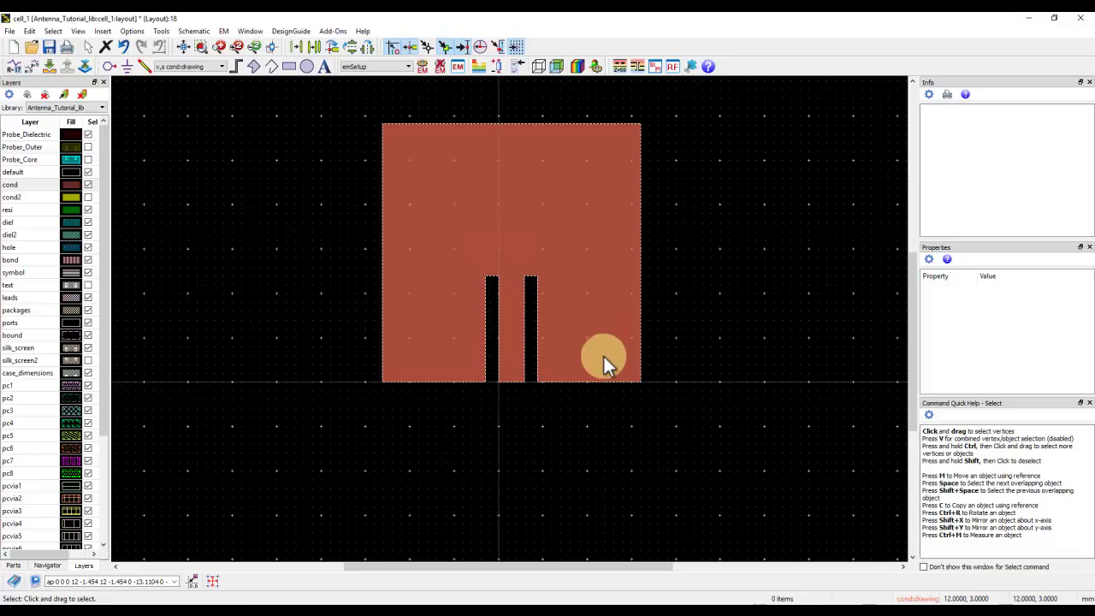
pyautogui.click(556, 386)
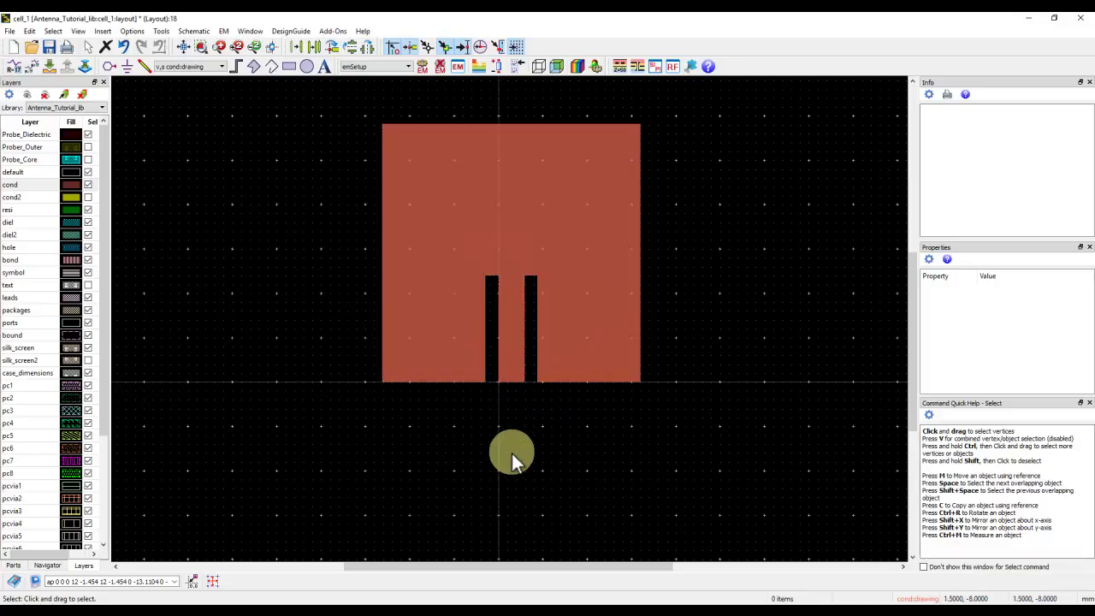
# Extend the inset feed line downward by selecting its two lower end vertices and running dy -10 on the layout command line
pyautogui.click(505, 384)
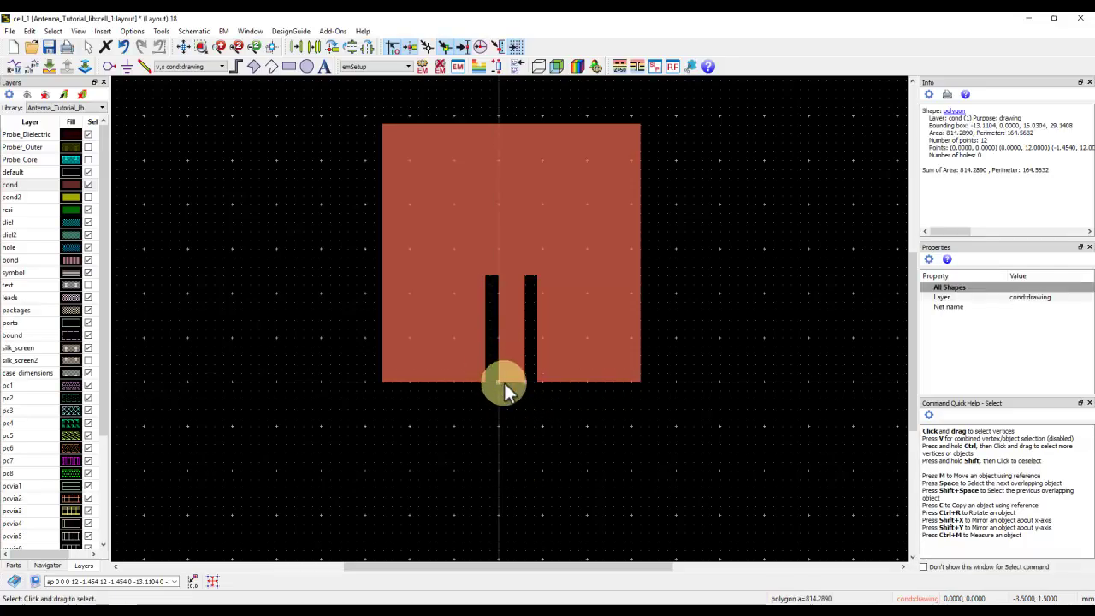
pyautogui.scroll(3, 522, 379)
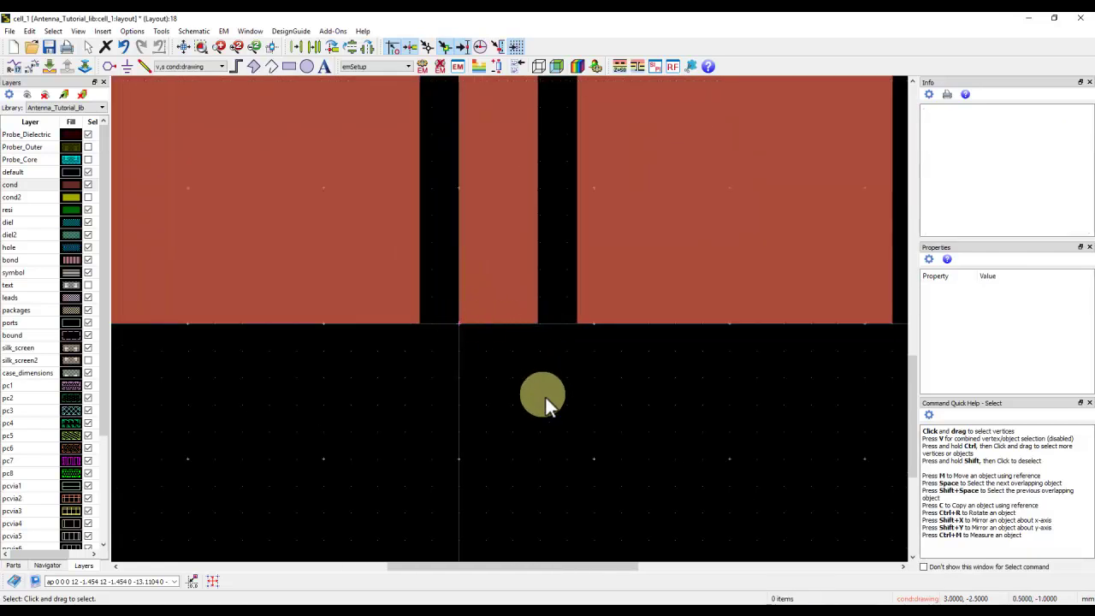
pyautogui.moveTo(544, 396)
pyautogui.mouseDown()
pyautogui.moveTo(496, 325)
pyautogui.moveTo(445, 298)
pyautogui.moveTo(456, 318)
pyautogui.mouseUp()
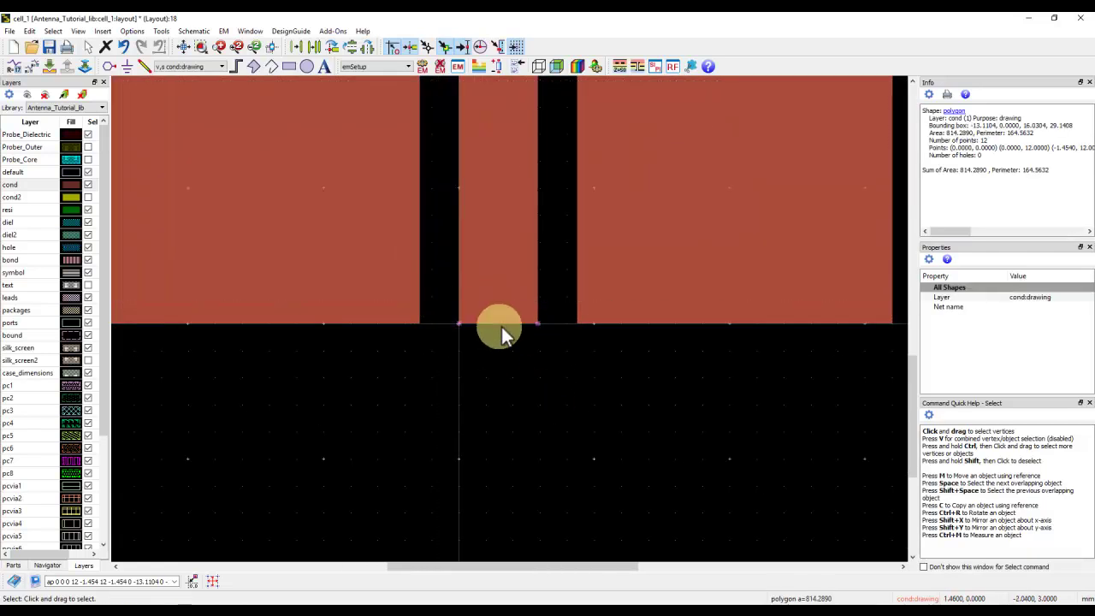
pyautogui.scroll(-4, 501, 327)
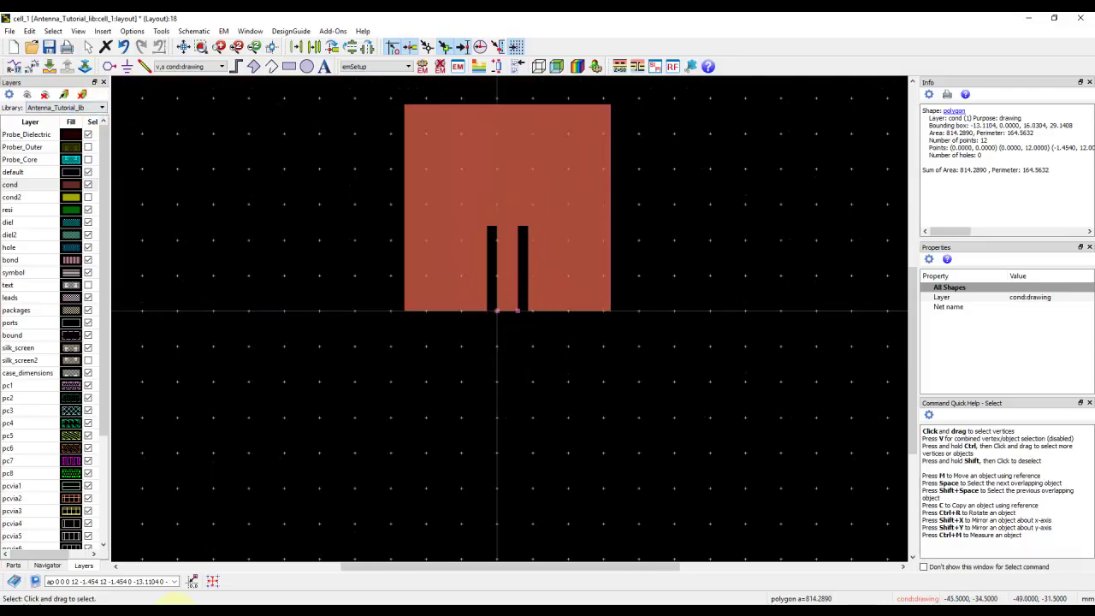
pyautogui.tripleClick(150, 584)
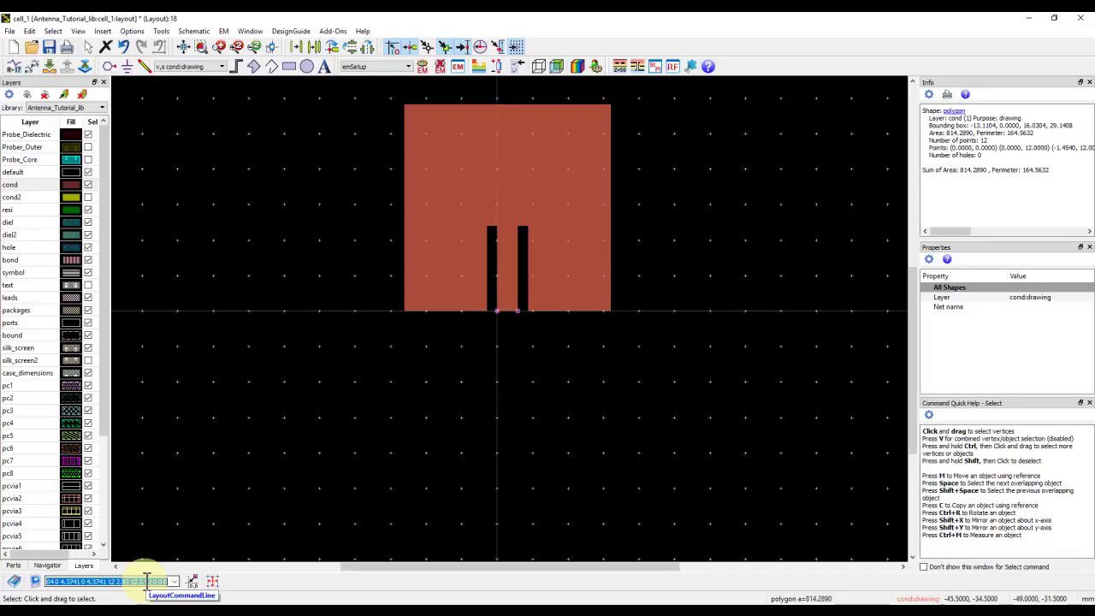
pyautogui.write('dy ')
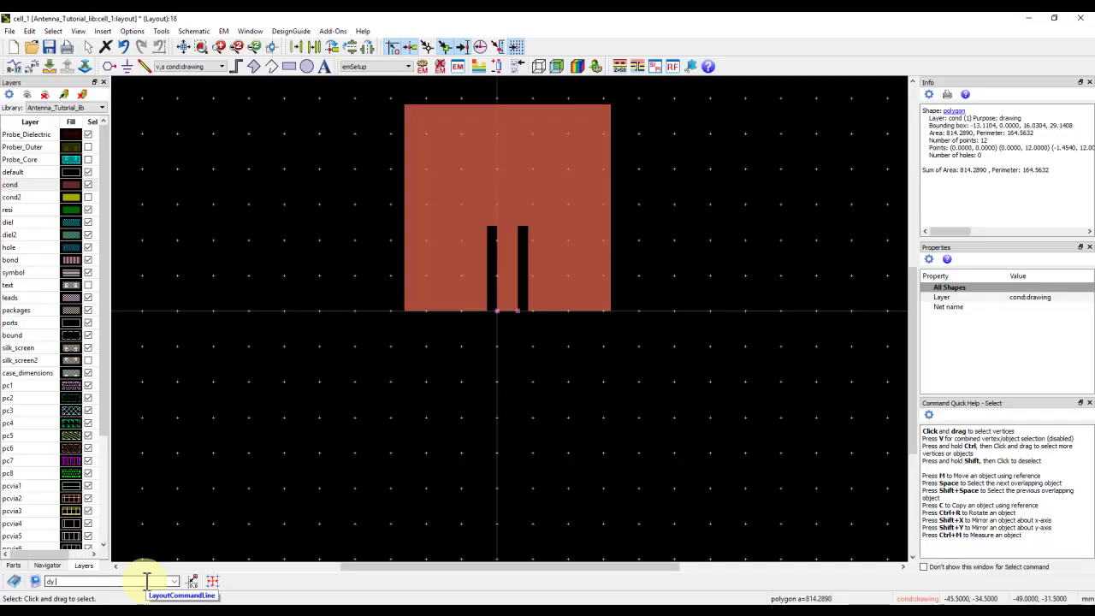
pyautogui.write('-10')
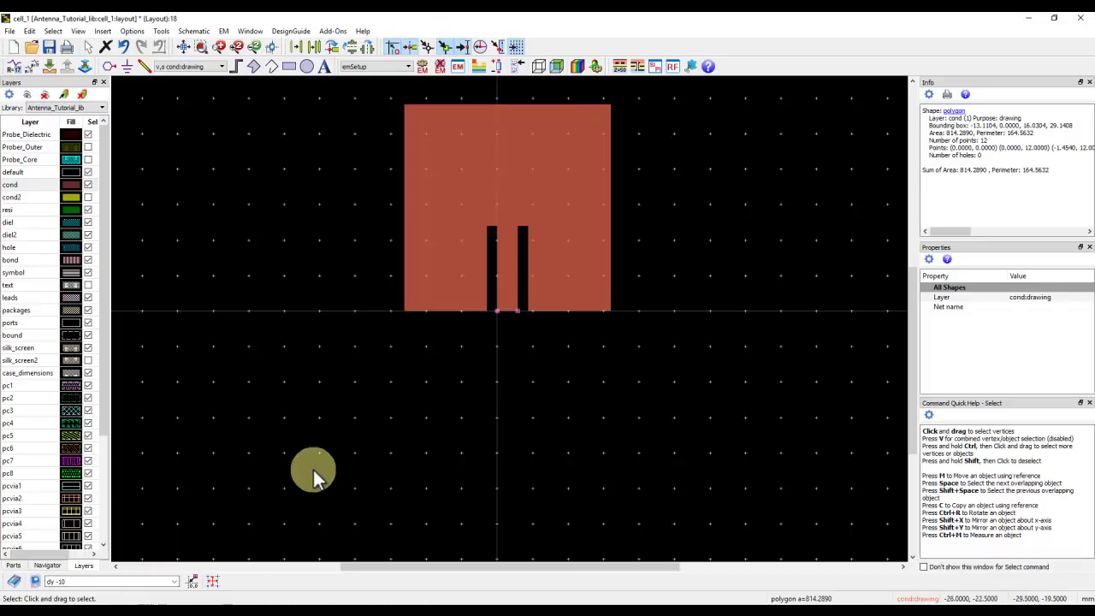
pyautogui.click(506, 311)
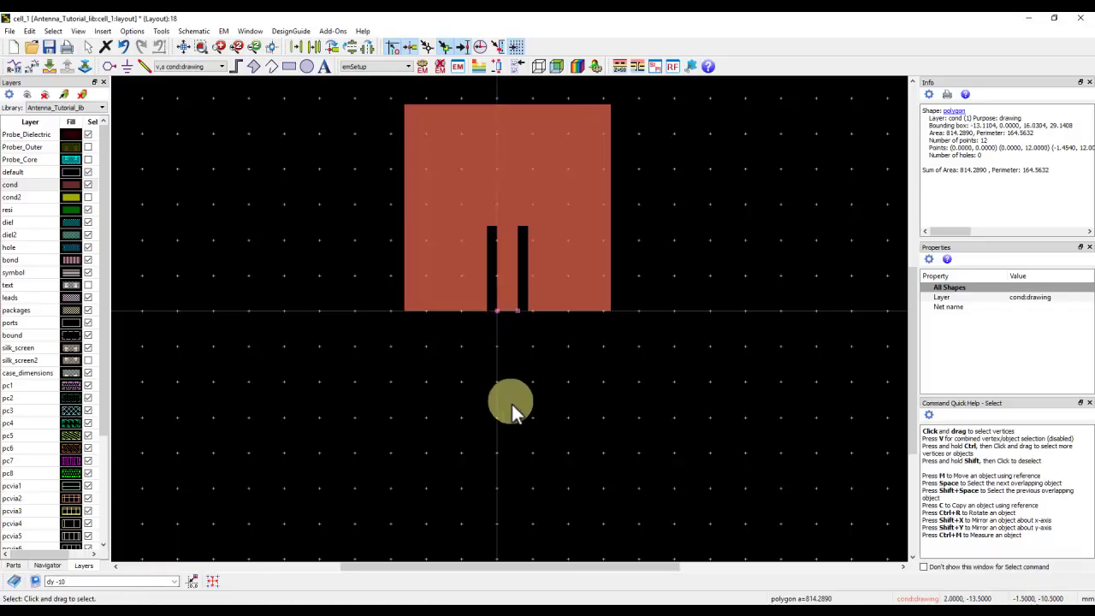
pyautogui.press('Return')
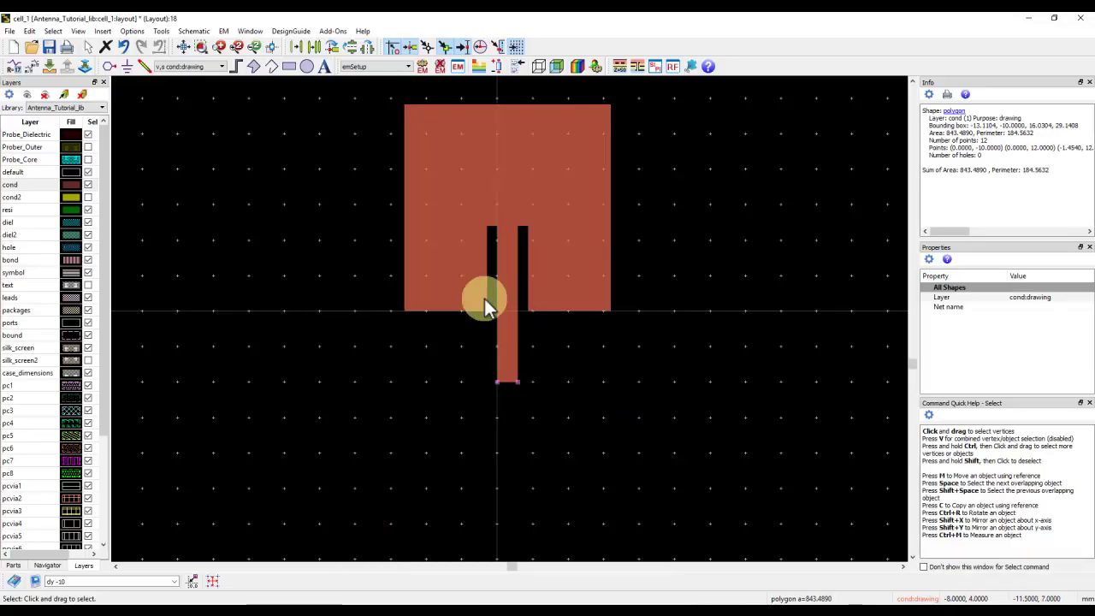
pyautogui.click(183, 47)
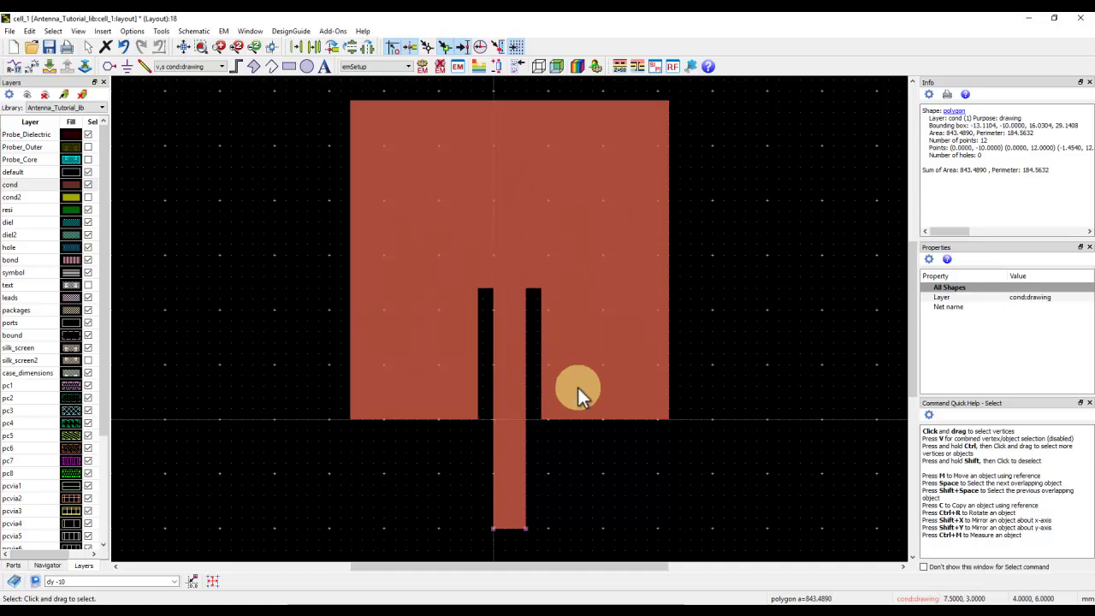
pyautogui.click(272, 228)
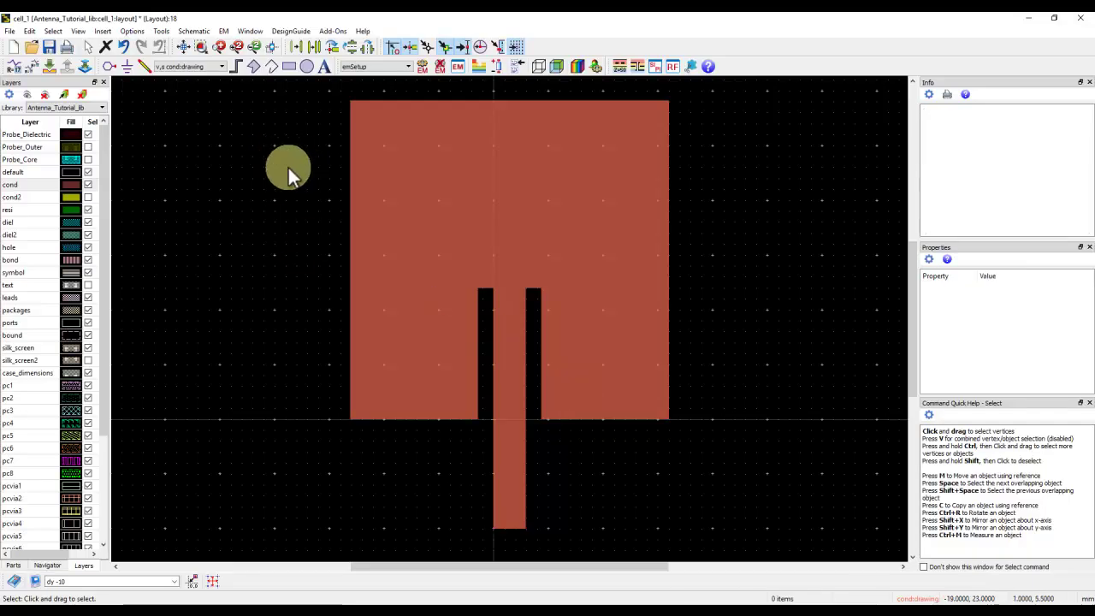
# Place pin P1 at the middle of the feed line's lower edge and end pin placement
pyautogui.click(110, 67)
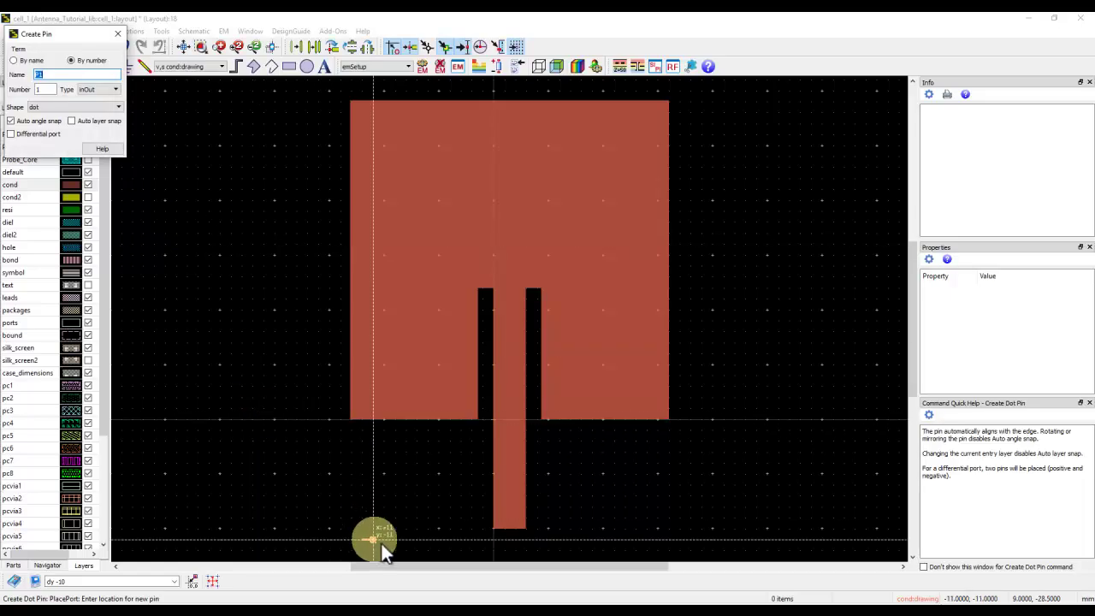
pyautogui.click(508, 528)
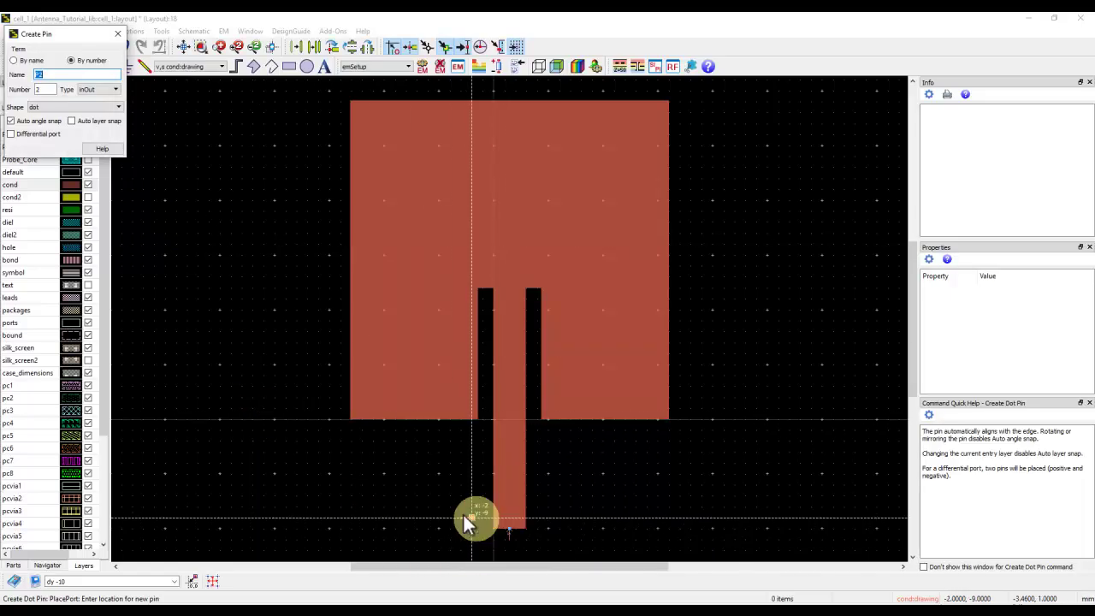
pyautogui.press('Escape')
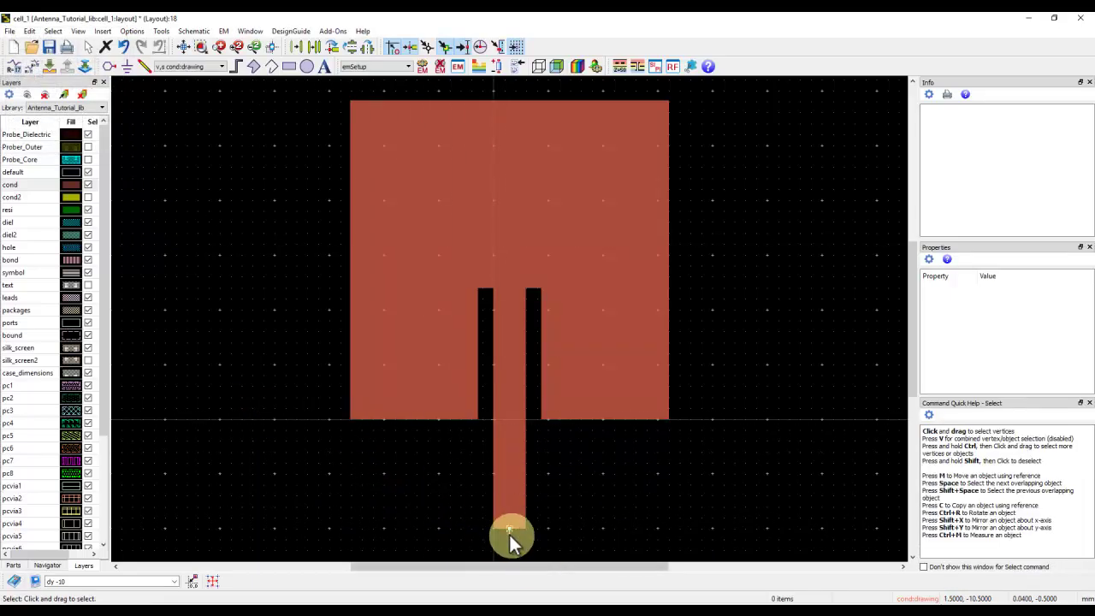
# Set the feed type of S-parameter port 1 to TML in the Port Editor and close the editor
pyautogui.click(499, 66)
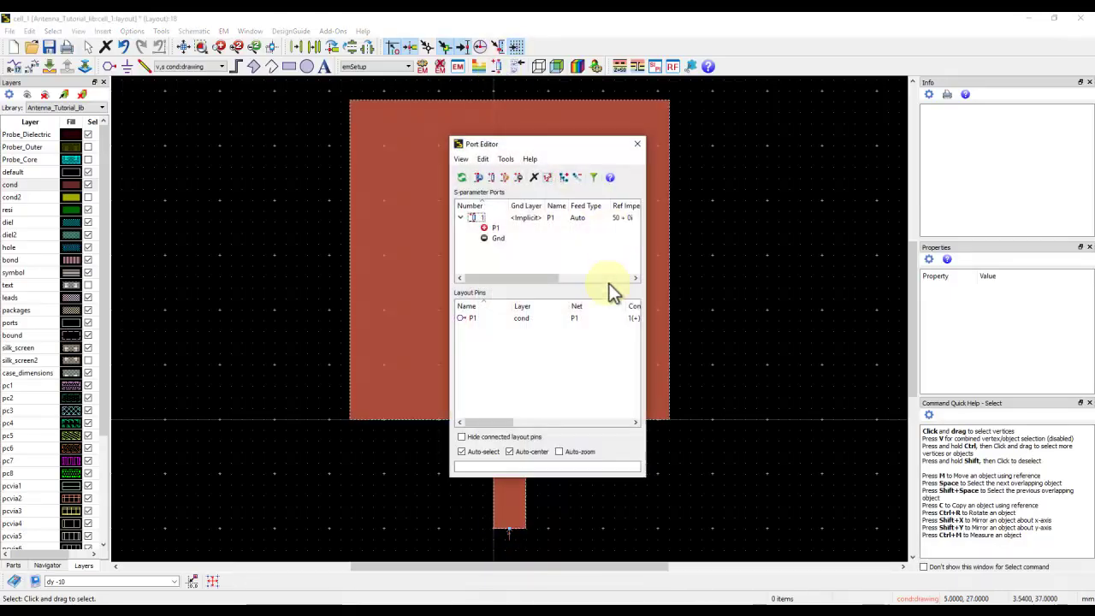
pyautogui.moveTo(643, 256); pyautogui.dragTo(782, 254)
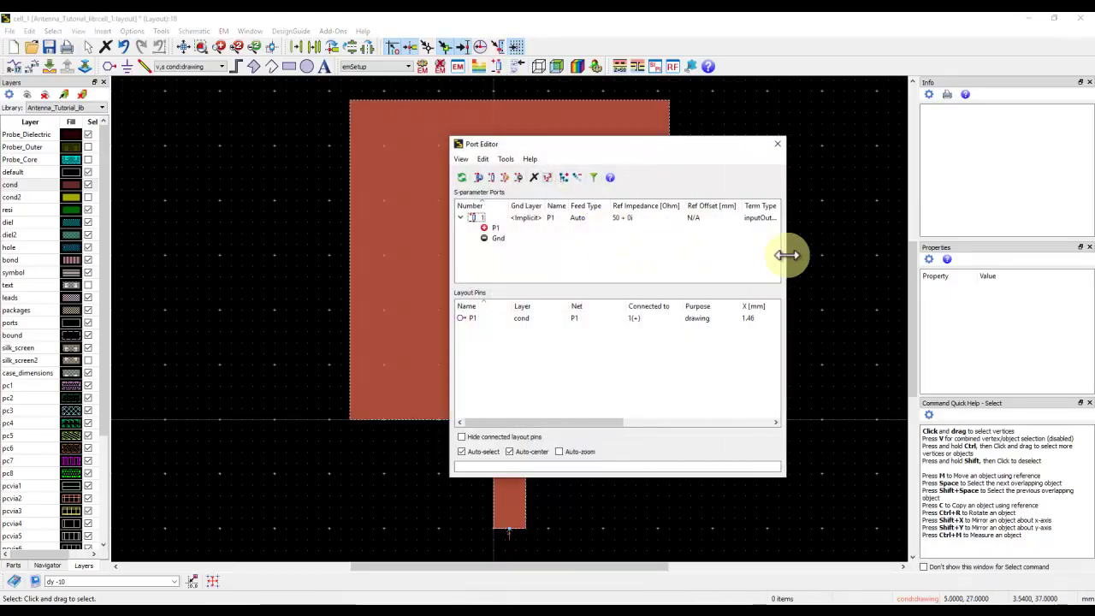
pyautogui.click(586, 218)
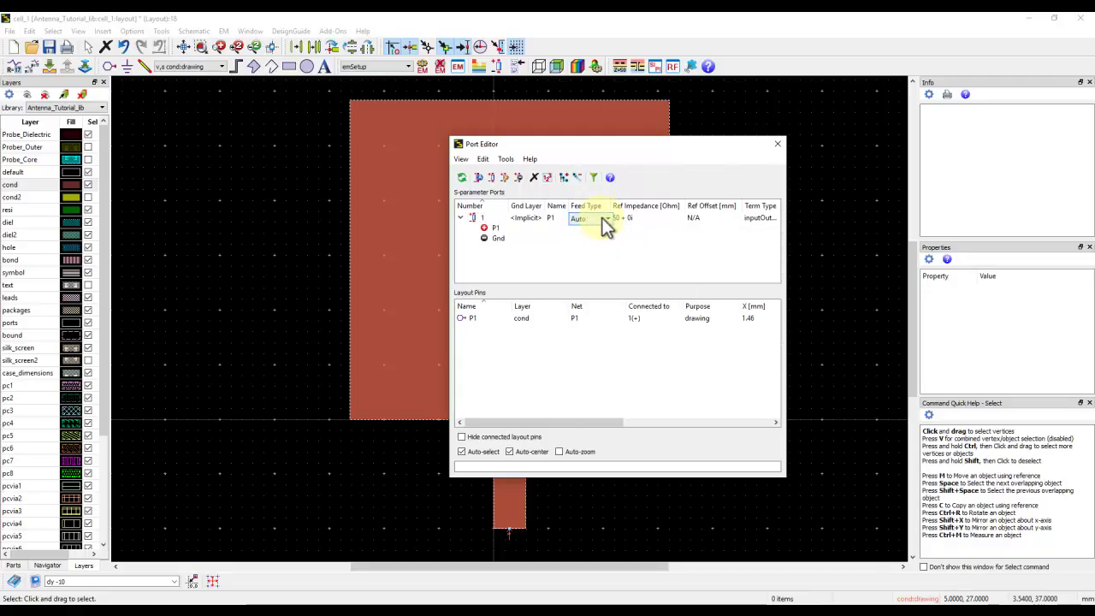
pyautogui.click(608, 217)
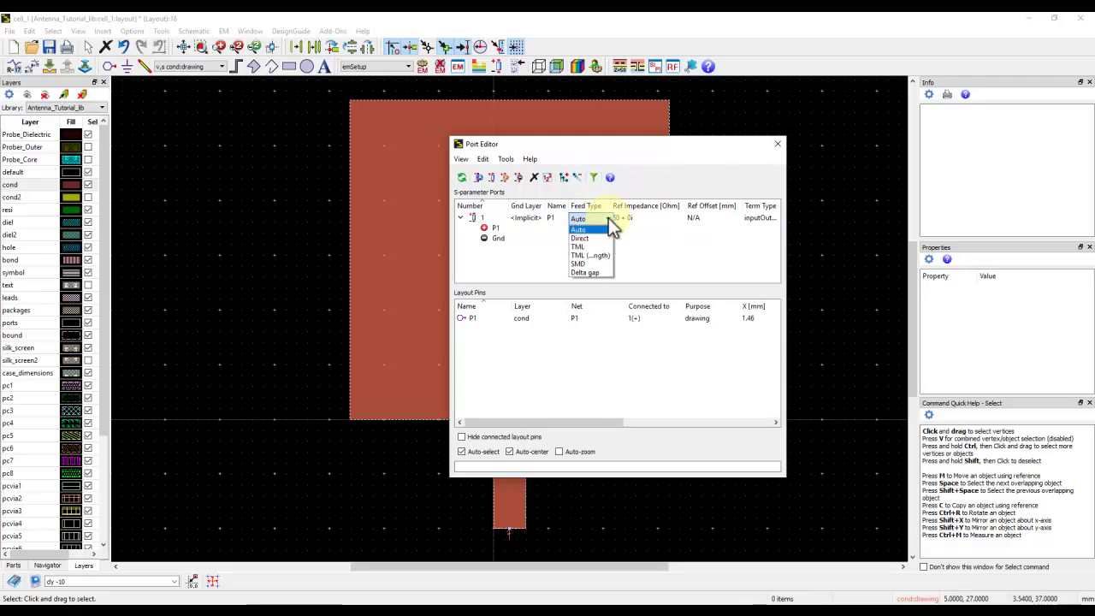
pyautogui.click(582, 246)
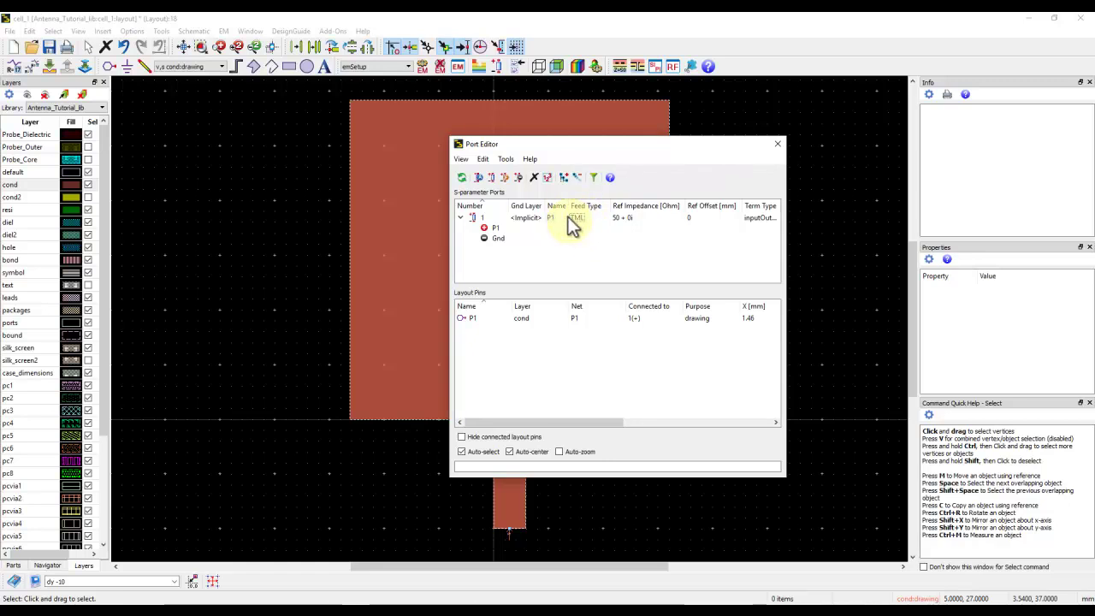
pyautogui.click(776, 145)
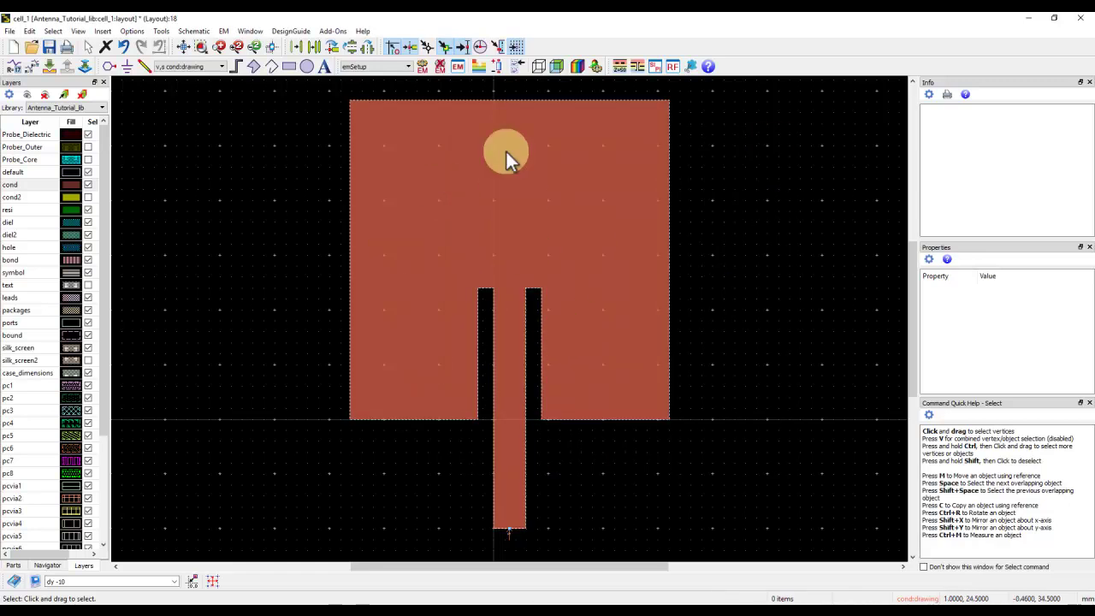
# In the EM setup, acknowledge the reloaded port information, check the overview and frequency plan, and start the FEM S-parameter simulation
pyautogui.click(458, 67)
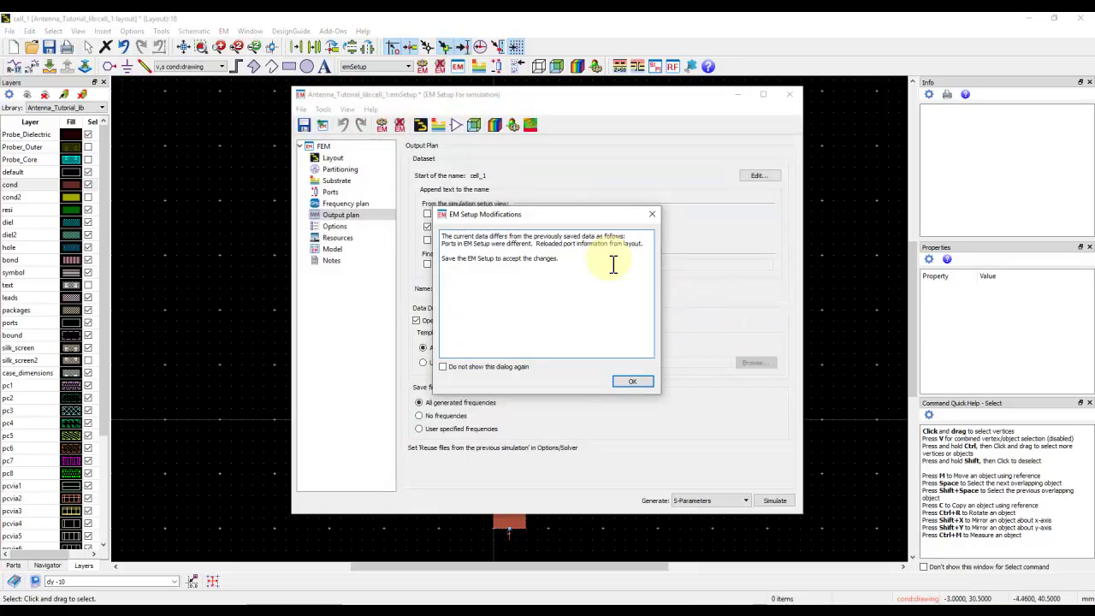
pyautogui.click(641, 381)
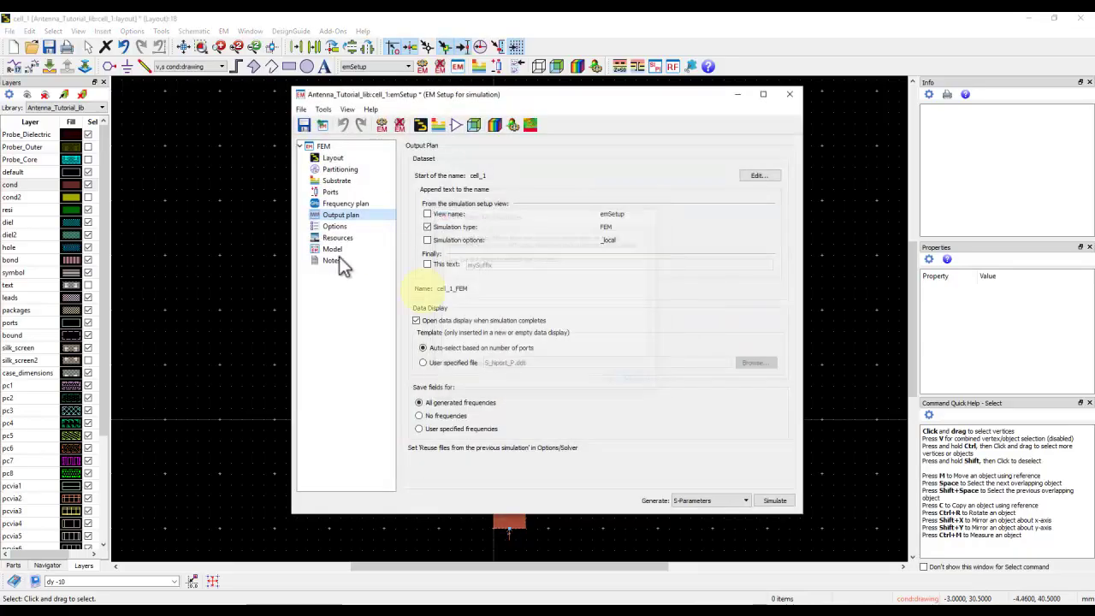
pyautogui.click(323, 146)
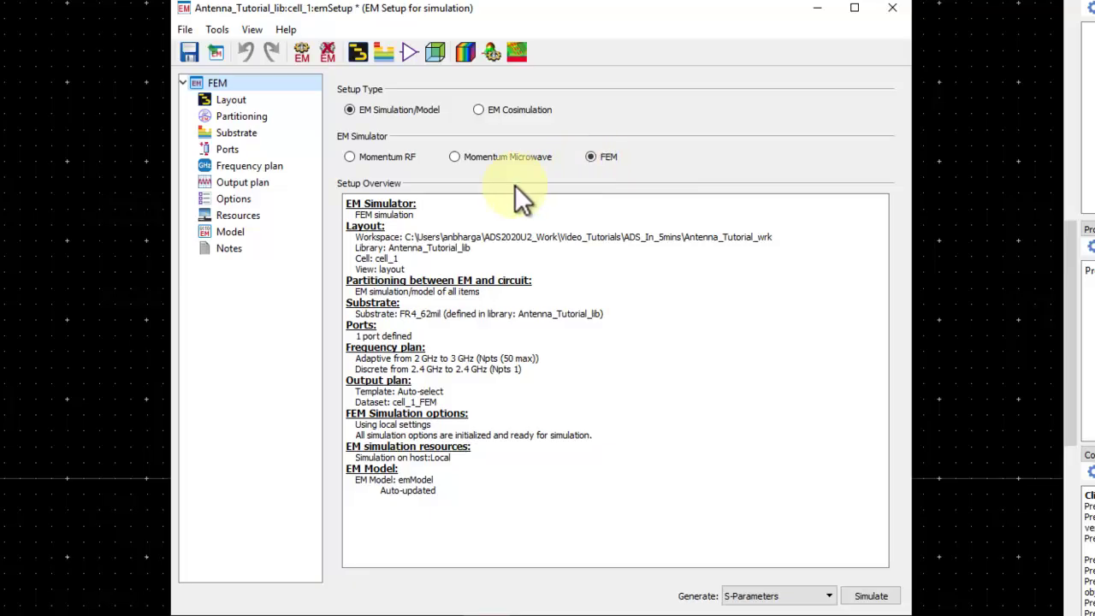
pyautogui.click(248, 165)
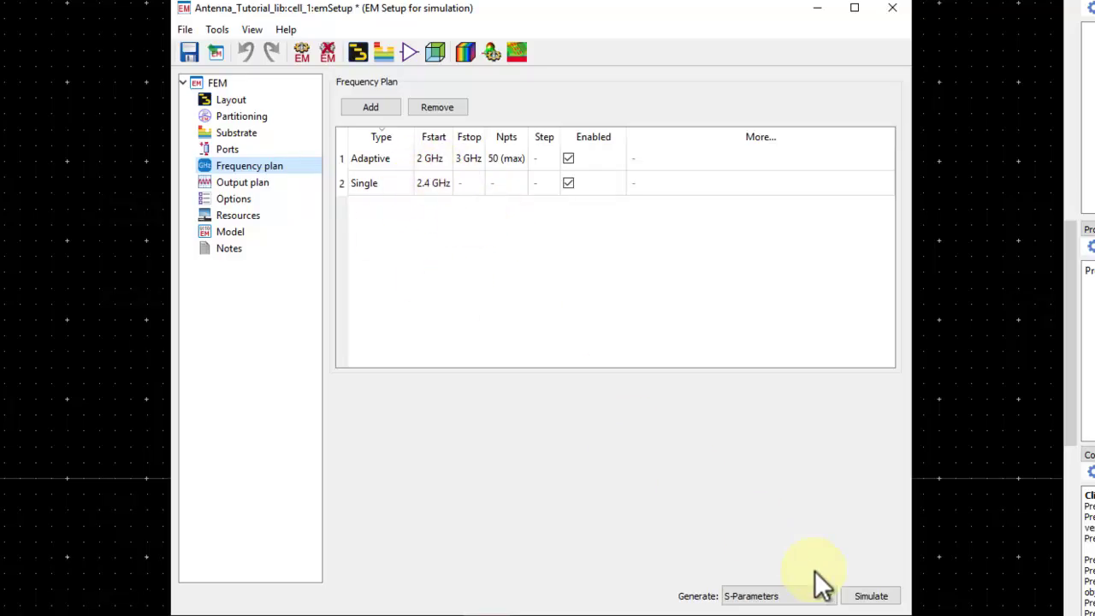
pyautogui.click(866, 596)
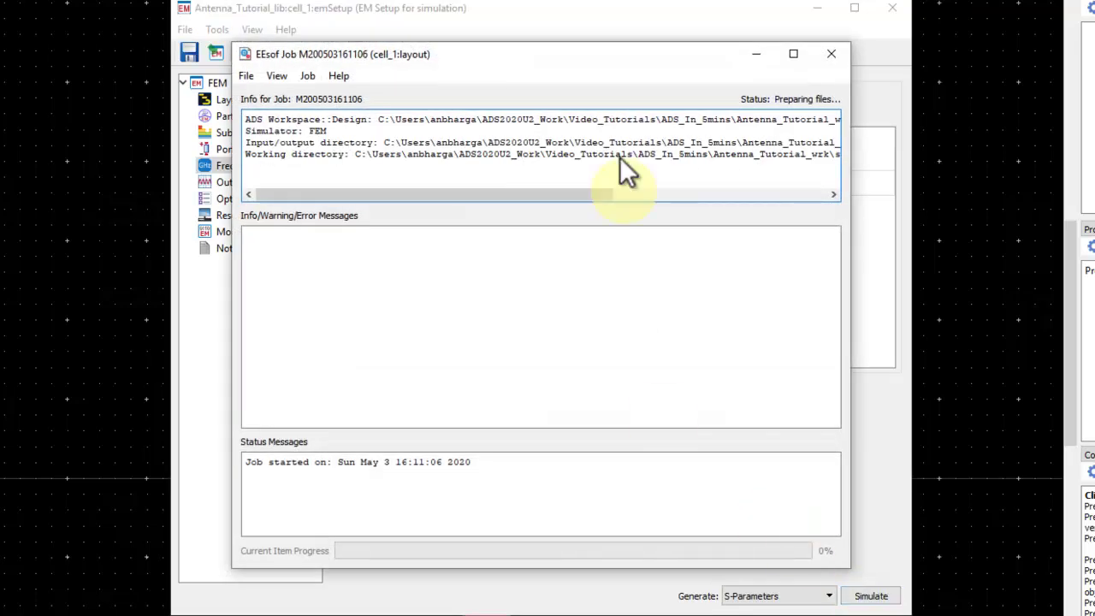
pyautogui.click(756, 54)
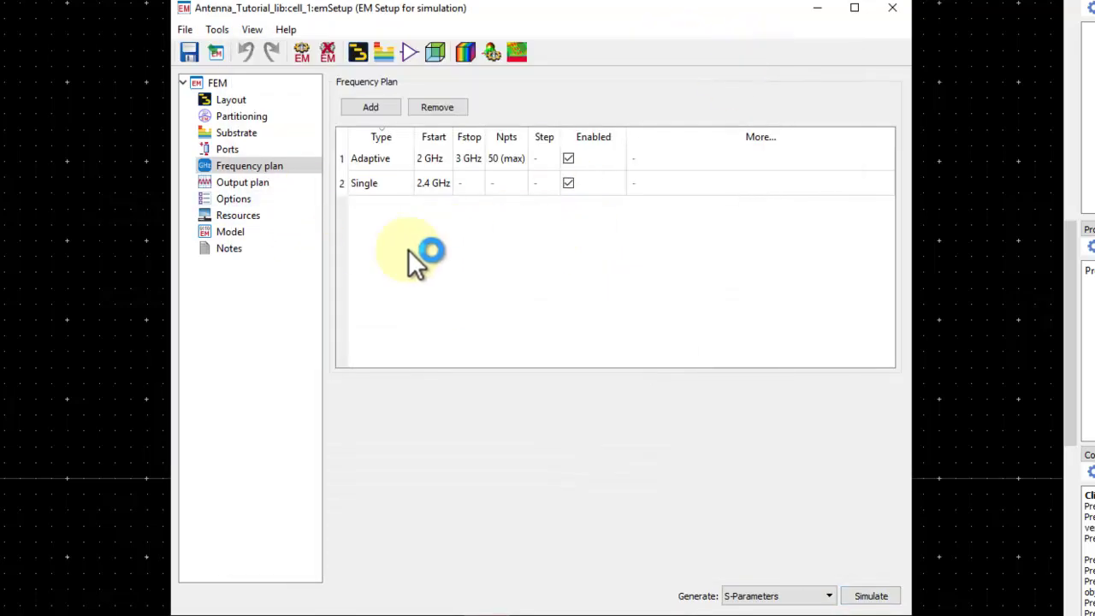
# Review the output plan, mesh options and physical model substrate extensions, then move the EM setup aside to examine the patch edges
pyautogui.click(266, 187)
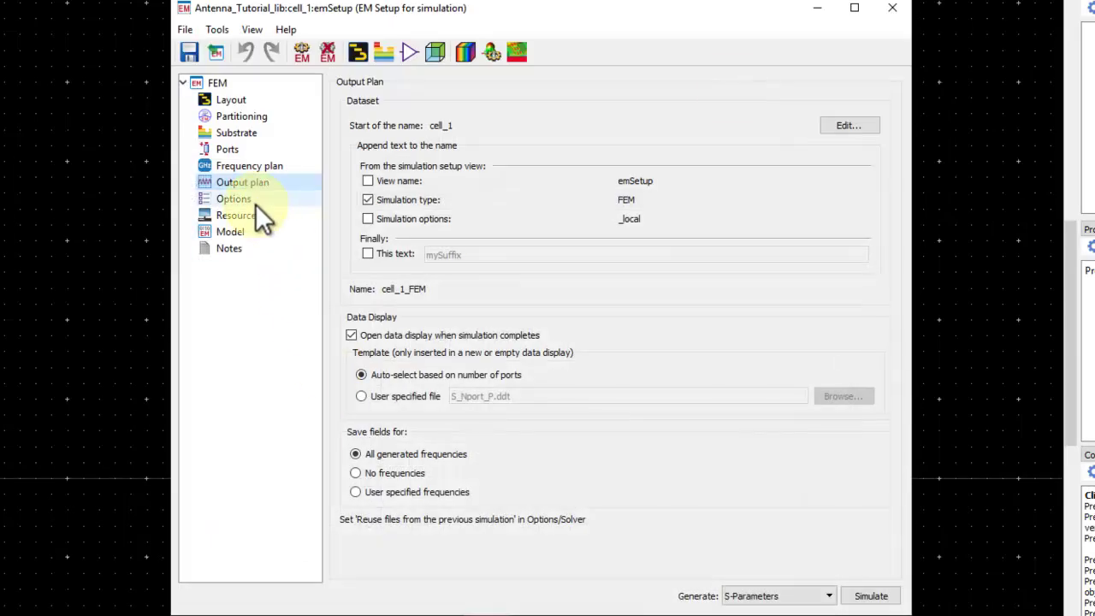
pyautogui.click(251, 202)
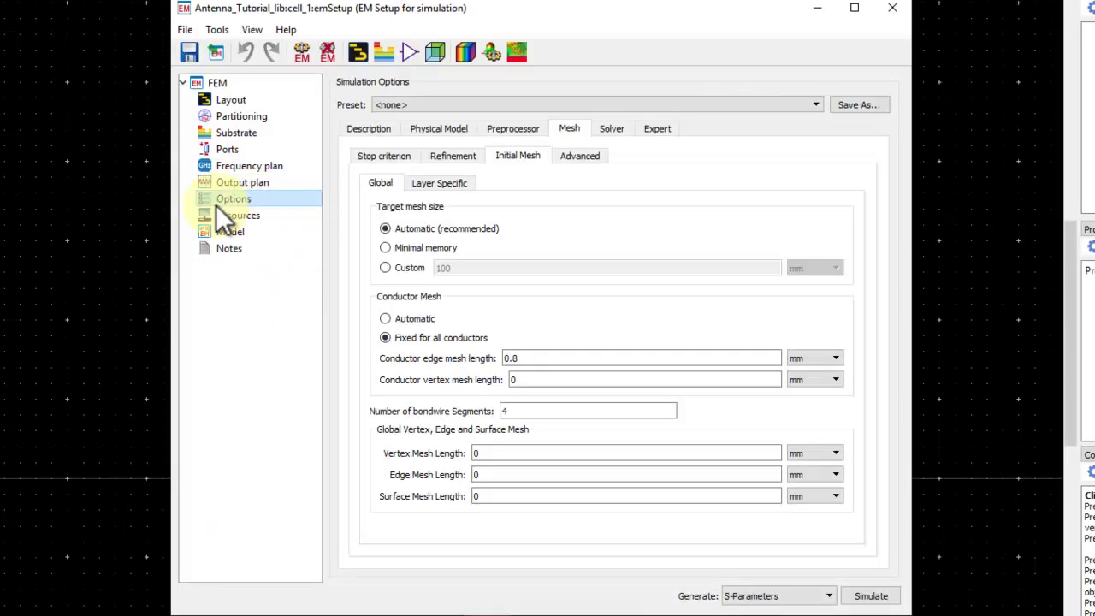
pyautogui.click(432, 130)
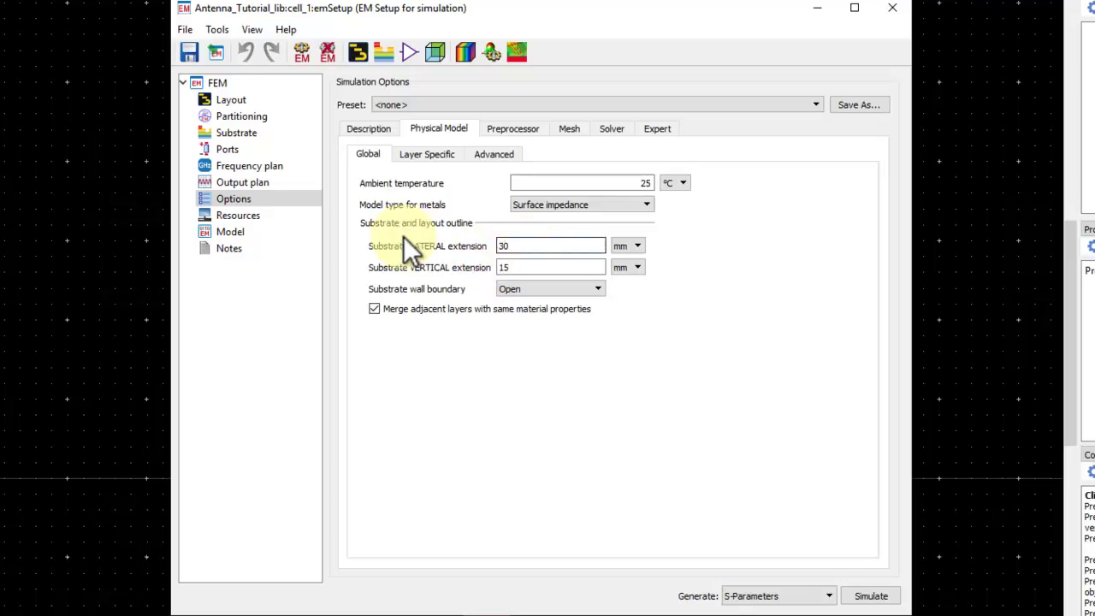
pyautogui.click(504, 245)
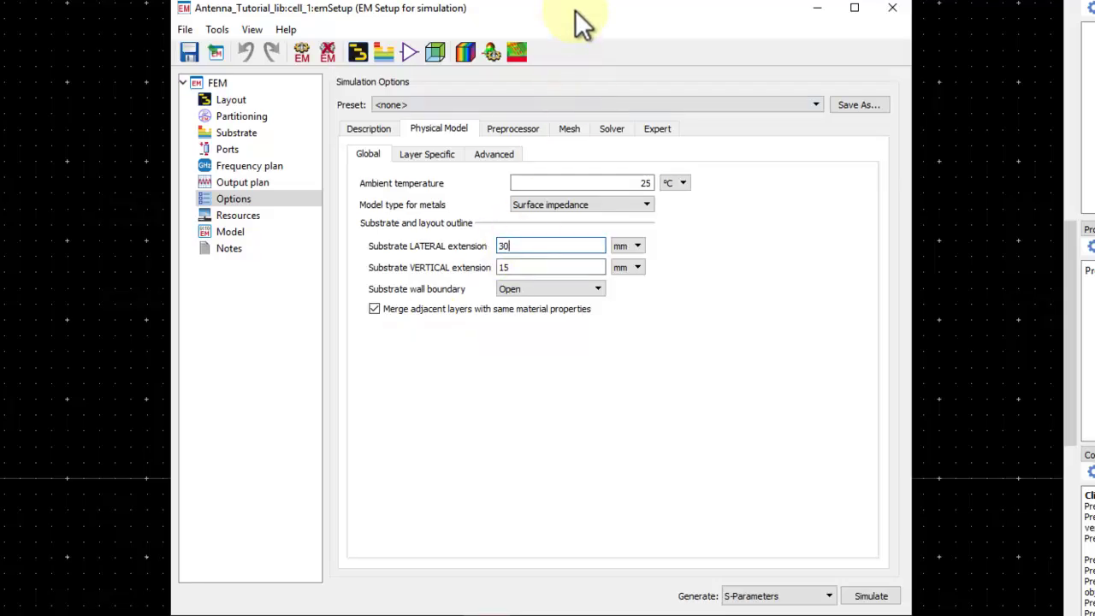
pyautogui.moveTo(575, 9); pyautogui.dragTo(569, 525)
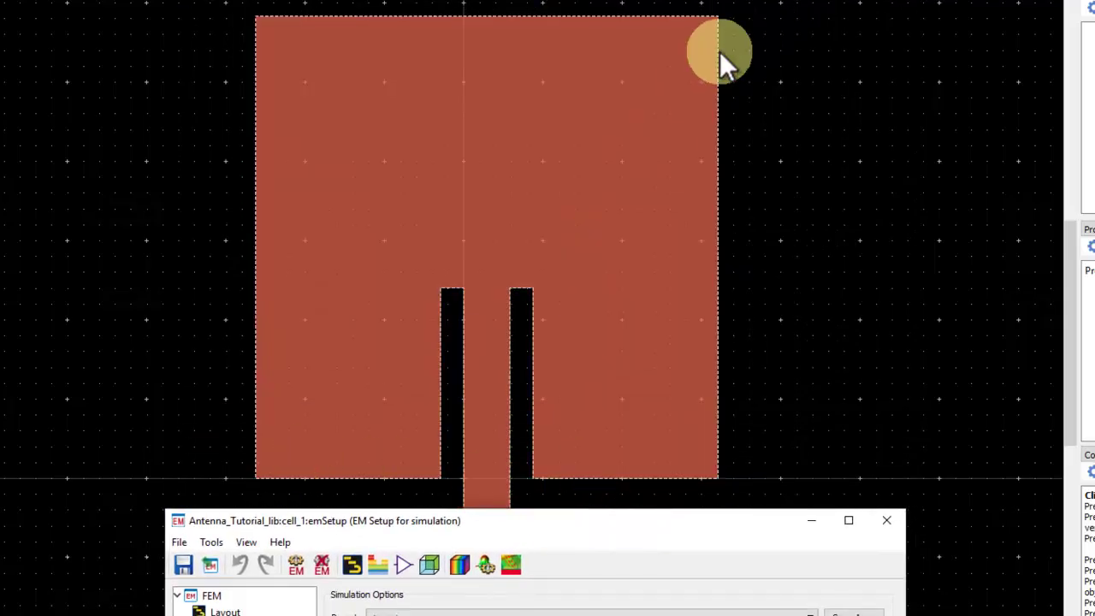
# Review the substrate lateral and vertical extensions, and try the EM model's reduce-to-decrease-size option off and on again
pyautogui.moveTo(677, 522); pyautogui.dragTo(601, 102)
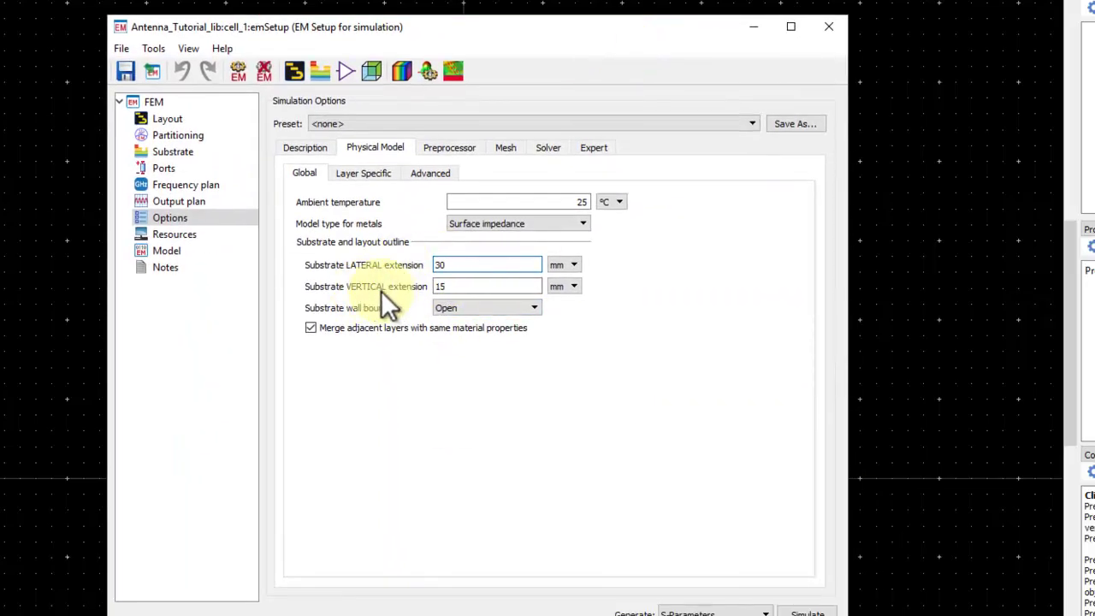
pyautogui.click(459, 285)
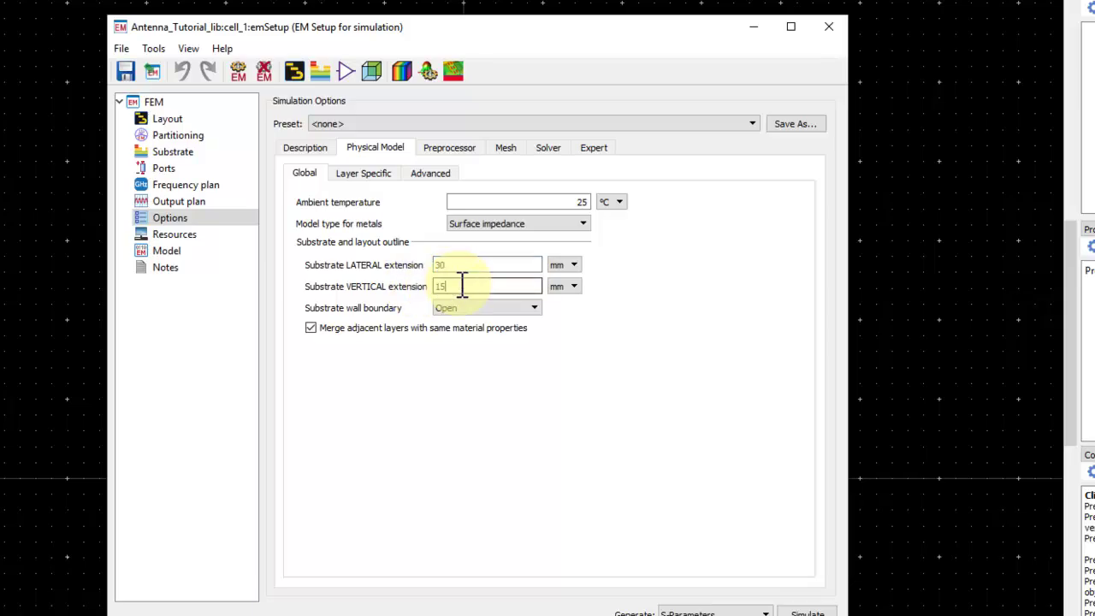
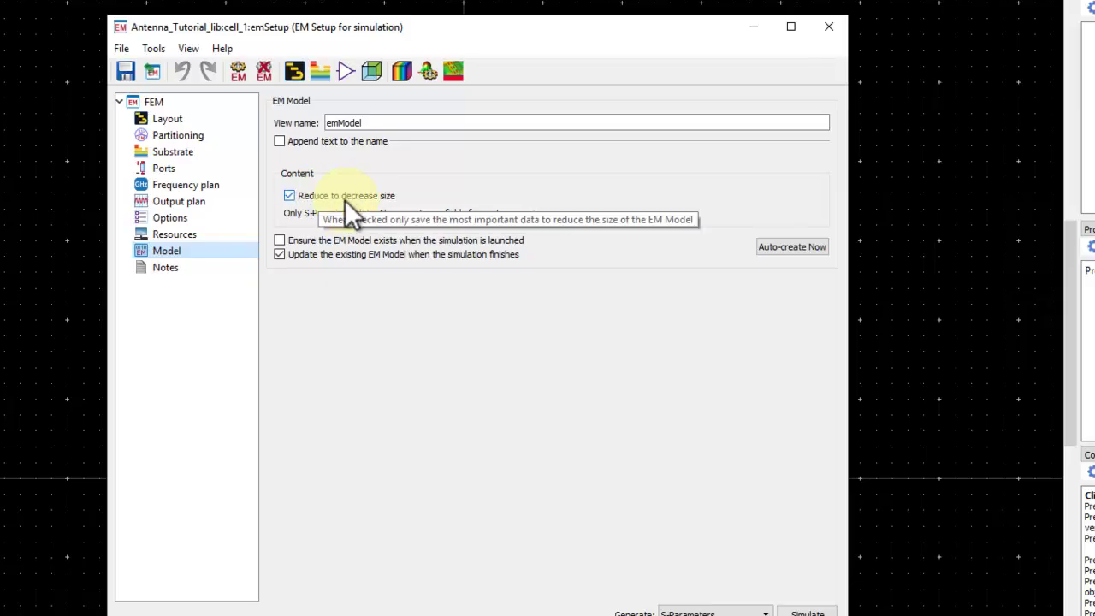
pyautogui.click(289, 195)
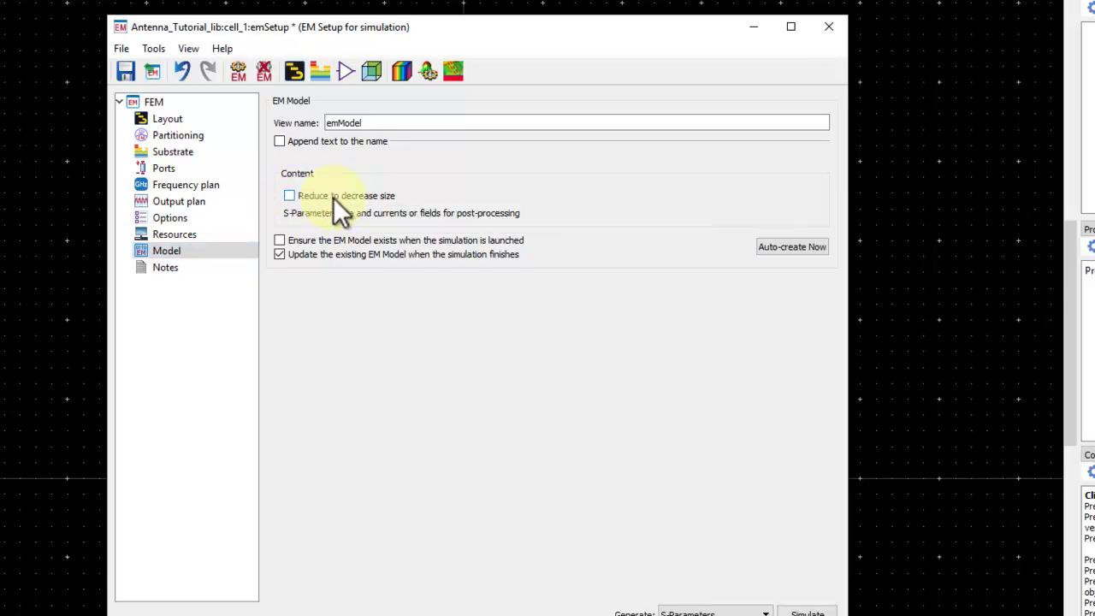
pyautogui.click(289, 196)
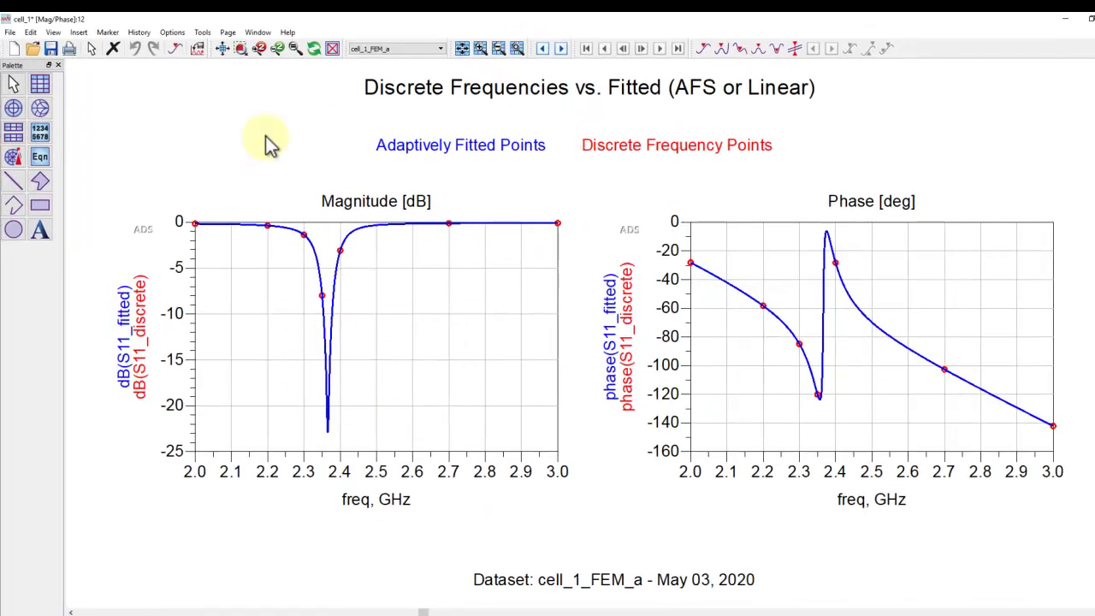
# Insert a marker at the dip of the fitted S11 magnitude trace and move its readout clear of the plot titles
pyautogui.click(179, 49)
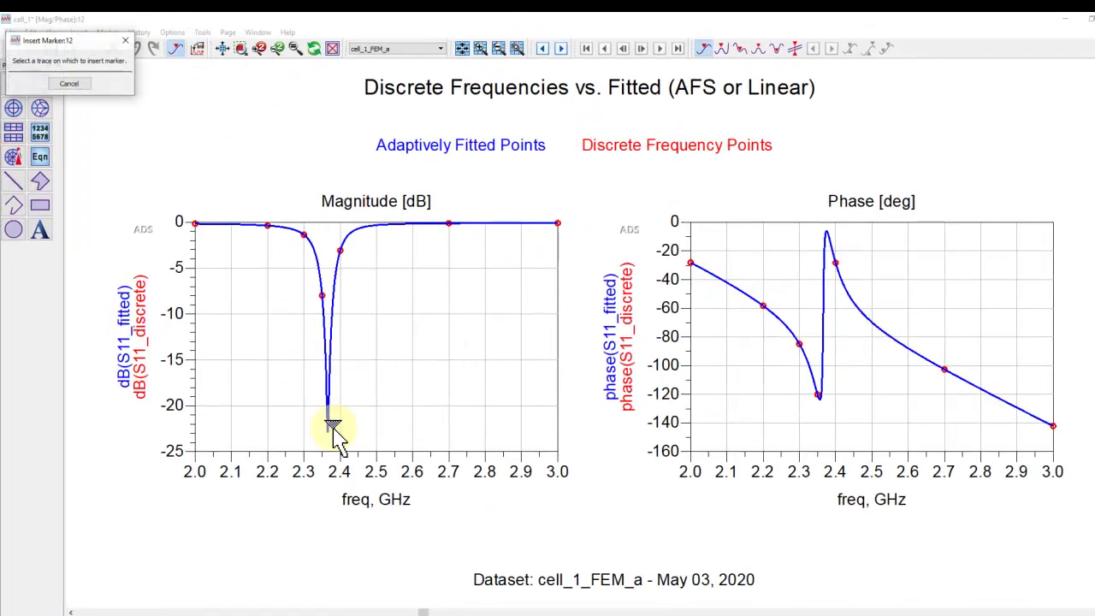
pyautogui.click(328, 426)
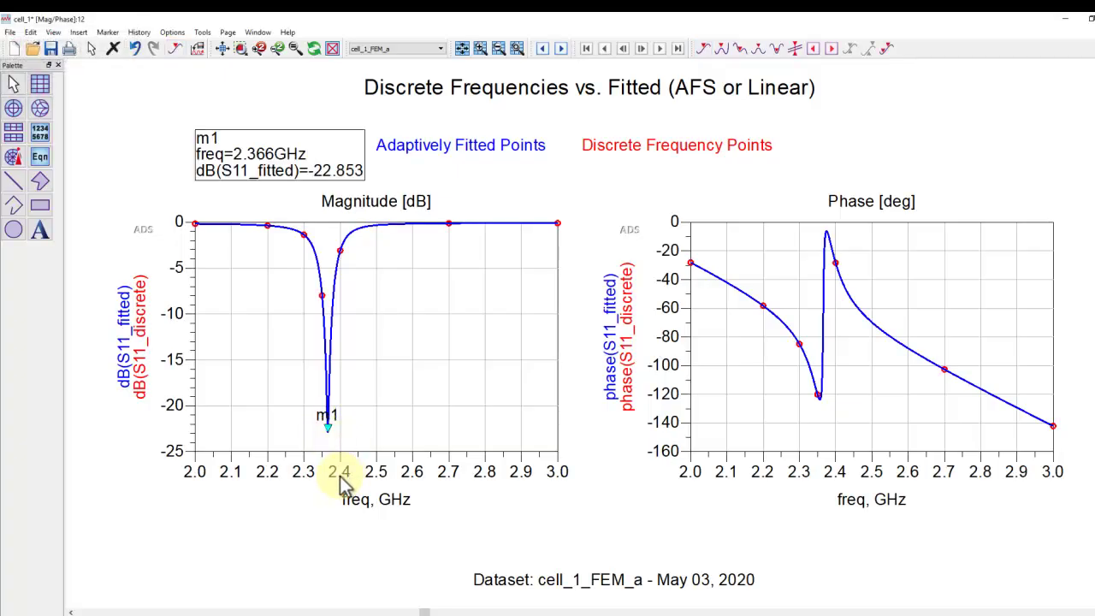
pyautogui.moveTo(291, 160); pyautogui.dragTo(265, 169)
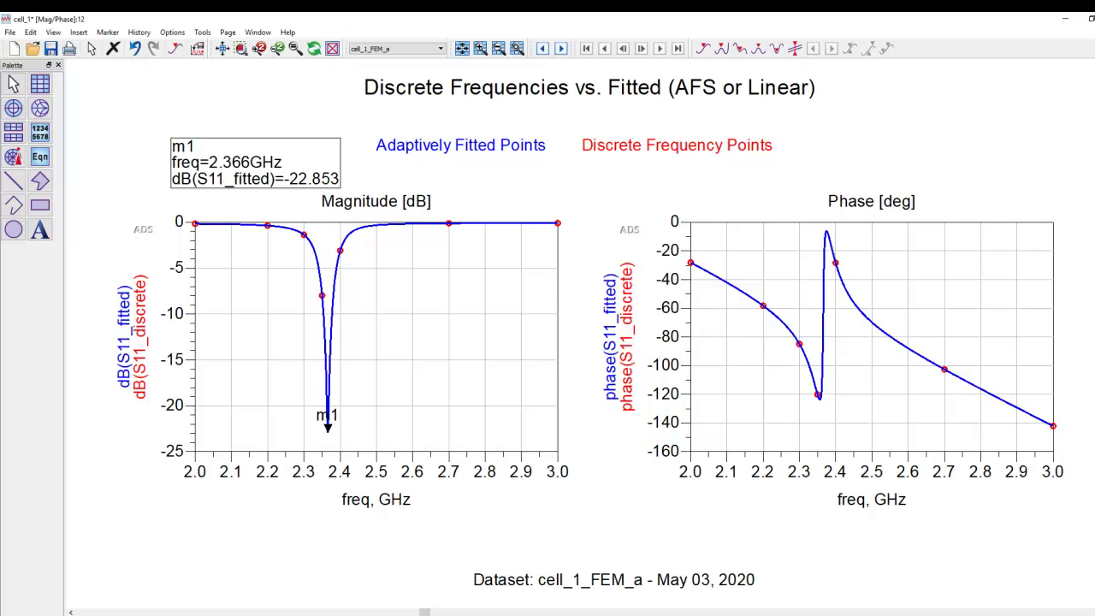
# Consult the patch dimension slide in PowerPoint, and in the ADS layout shift the patch's top-edge vertices with the command dy -0.4
pyautogui.click(420, 609)
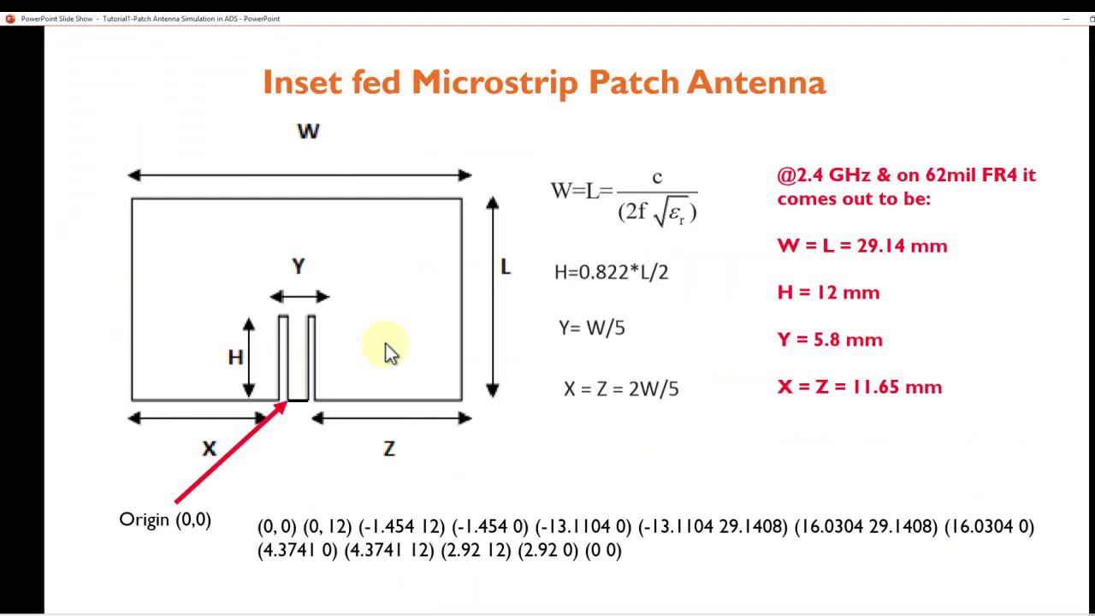
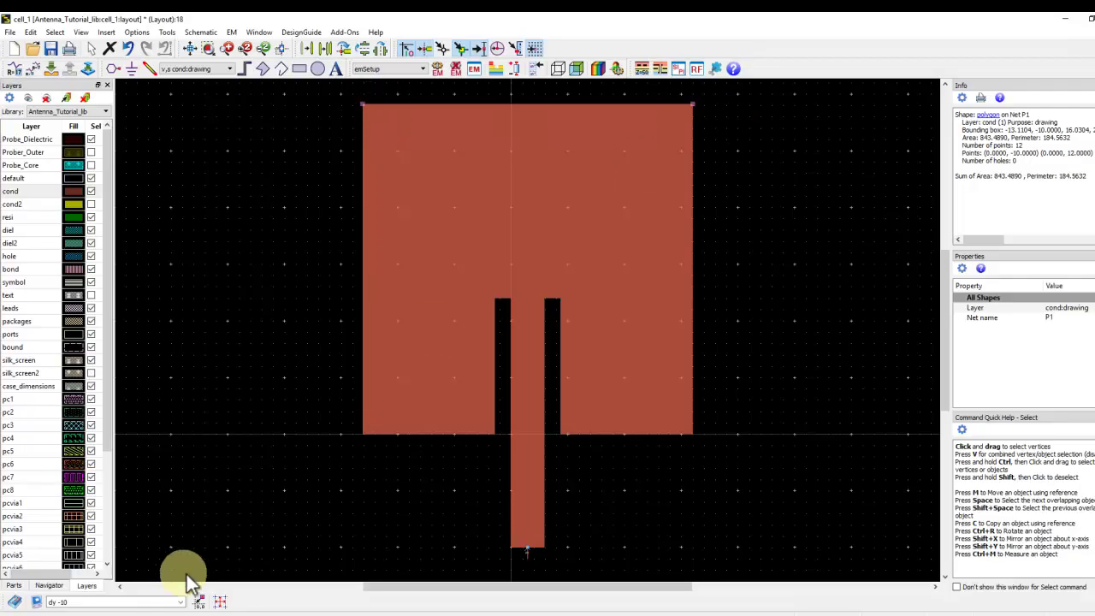
pyautogui.tripleClick(85, 602)
pyautogui.write('dy')
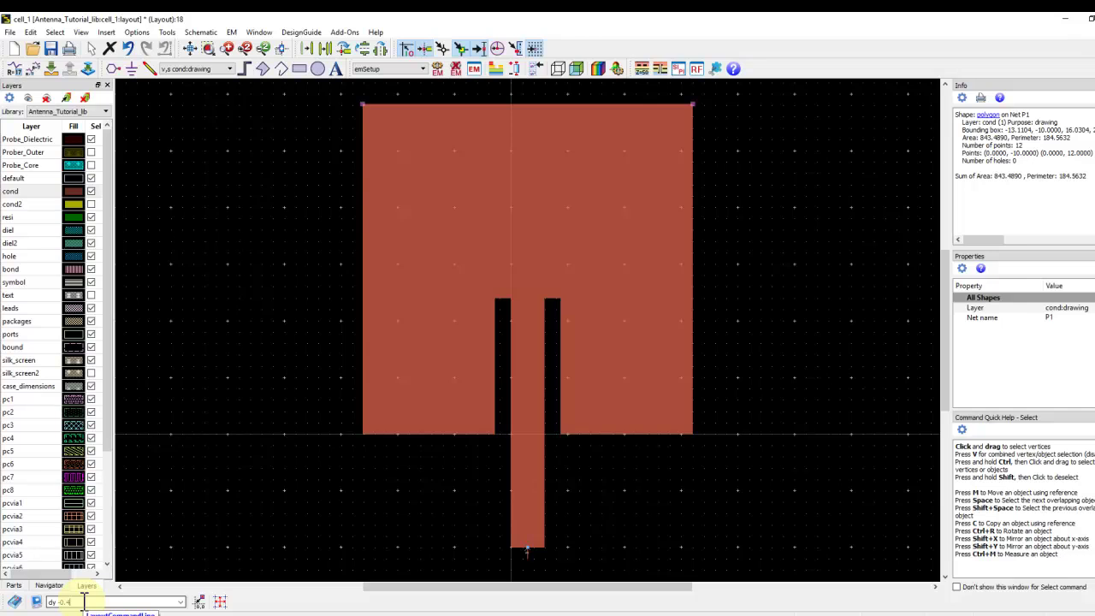
pyautogui.write('-0.4')
pyautogui.press('Return')
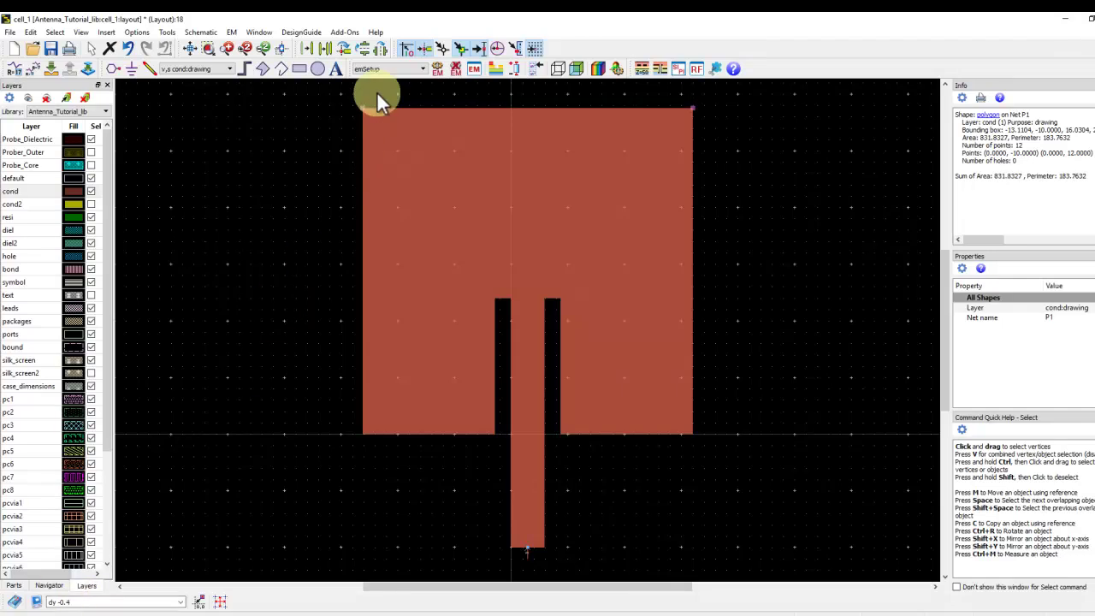
# Select the patch's two left-edge vertices and shift them inward with the command dx 0.2
pyautogui.moveTo(336, 94); pyautogui.dragTo(396, 466)
pyautogui.tripleClick(87, 599)
pyautogui.write('dx ')
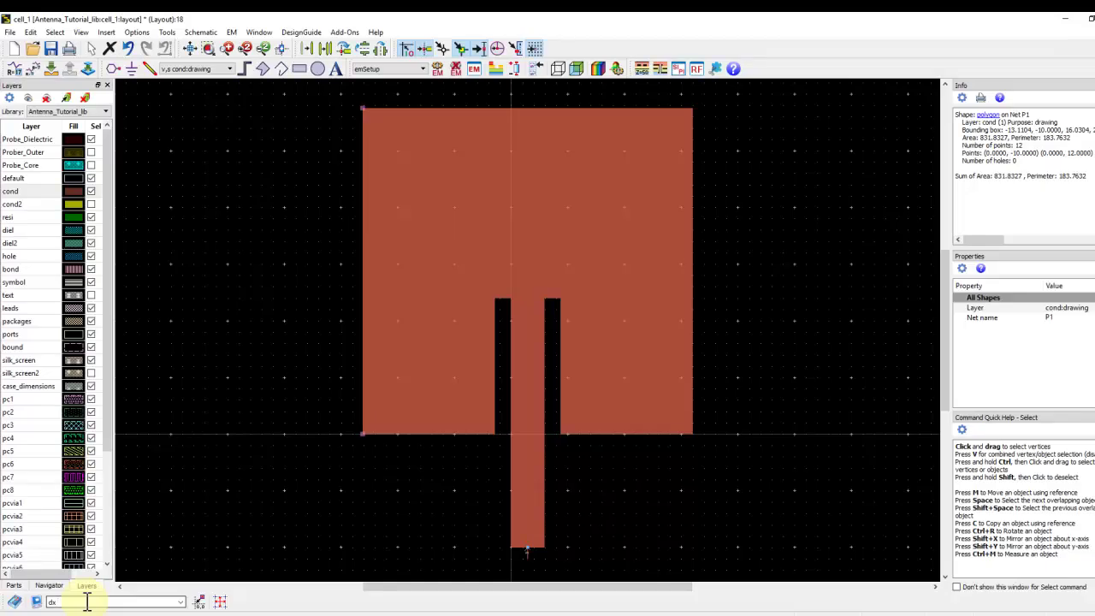
pyautogui.write('0.2')
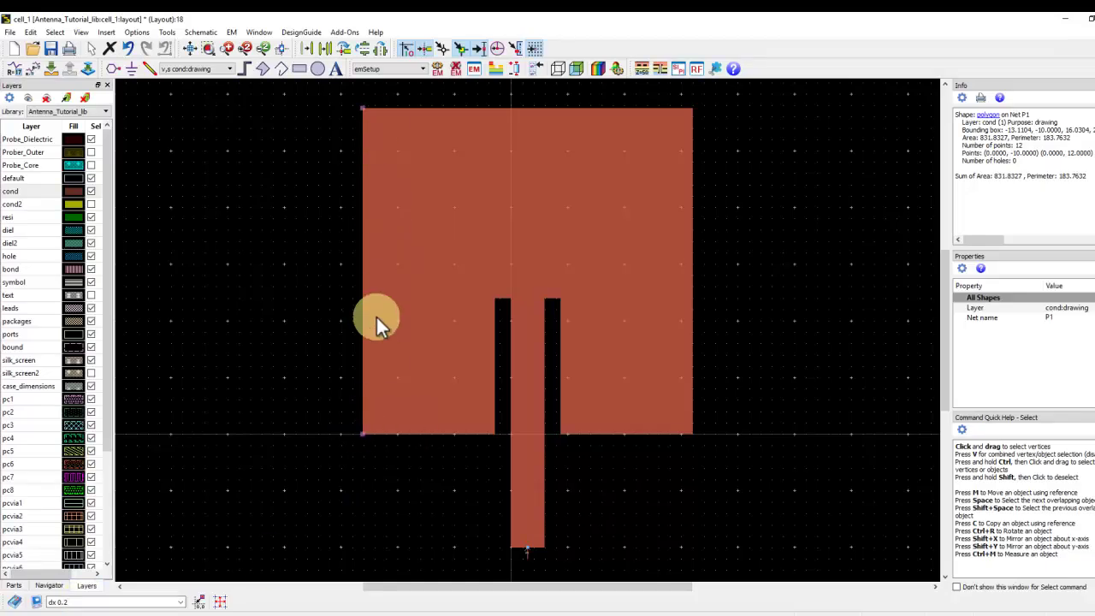
pyautogui.click(163, 601)
pyautogui.press('Return')
# Select the patch's two right-edge vertices, shift them inward with the command dx -0.2, and clear the selection
pyautogui.moveTo(740, 102); pyautogui.dragTo(625, 455)
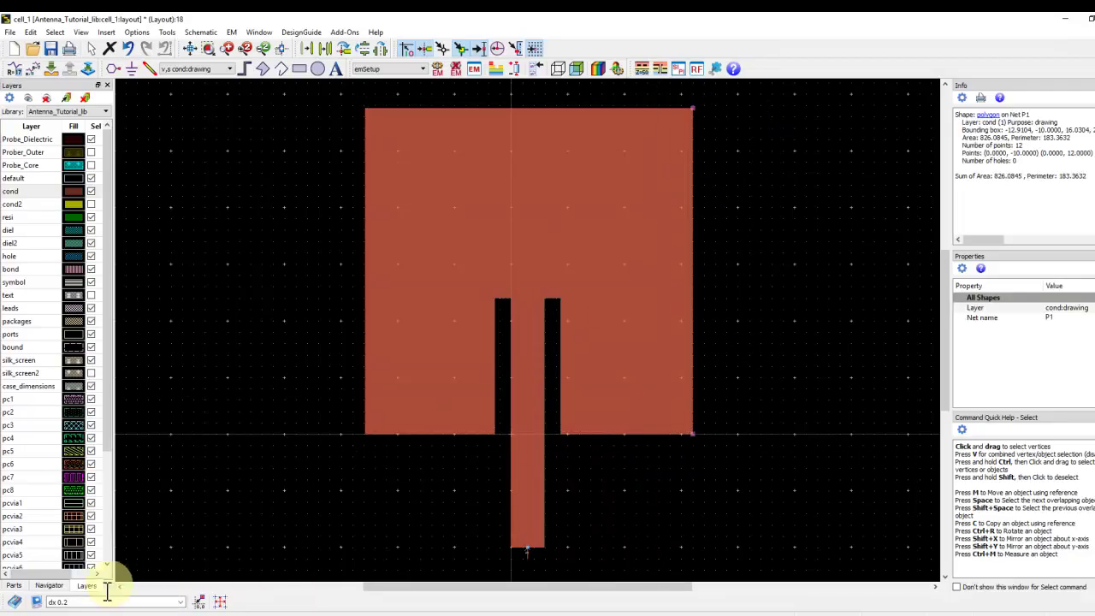
pyautogui.tripleClick(58, 602)
pyautogui.click(62, 603)
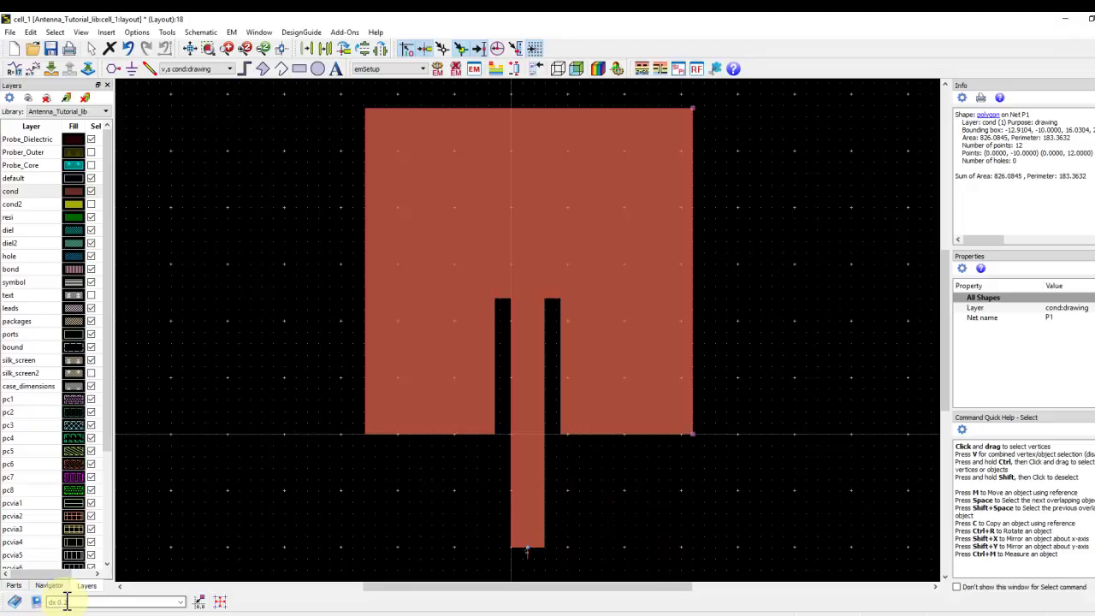
pyautogui.write('dx -')
pyautogui.press('Return')
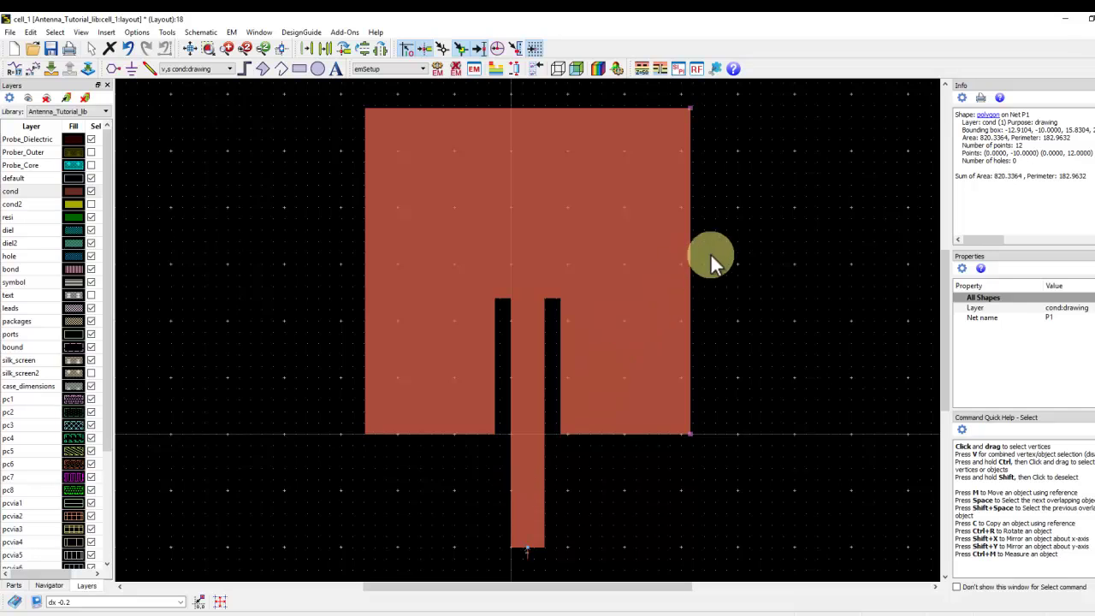
pyautogui.click(254, 226)
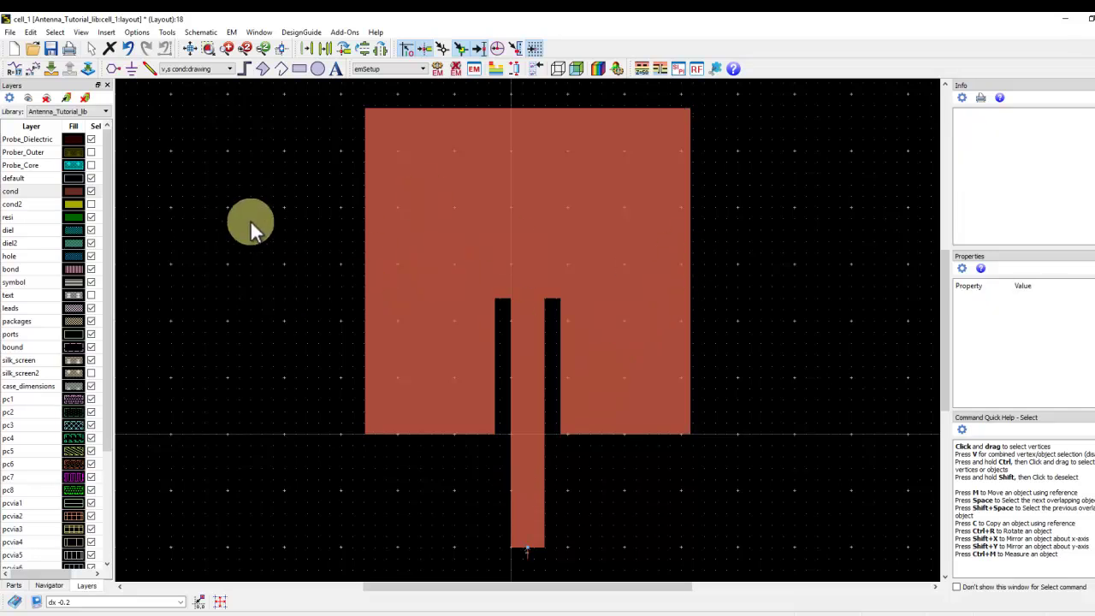
# Save the resized patch layout and rerun the EM simulation, accepting the warning prompt
pyautogui.click(51, 49)
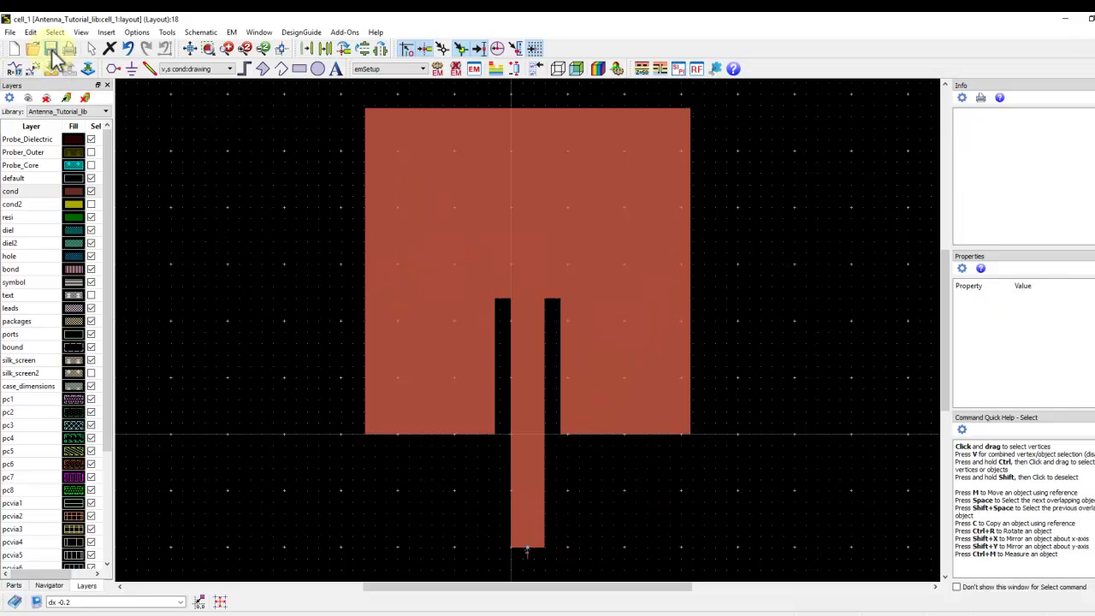
pyautogui.click(437, 69)
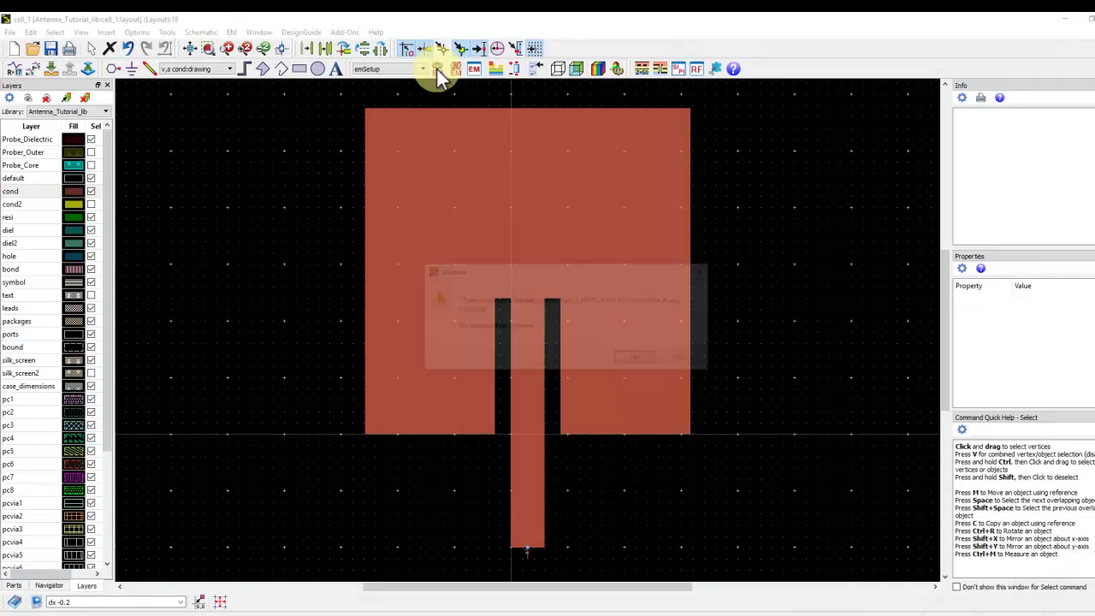
pyautogui.click(634, 359)
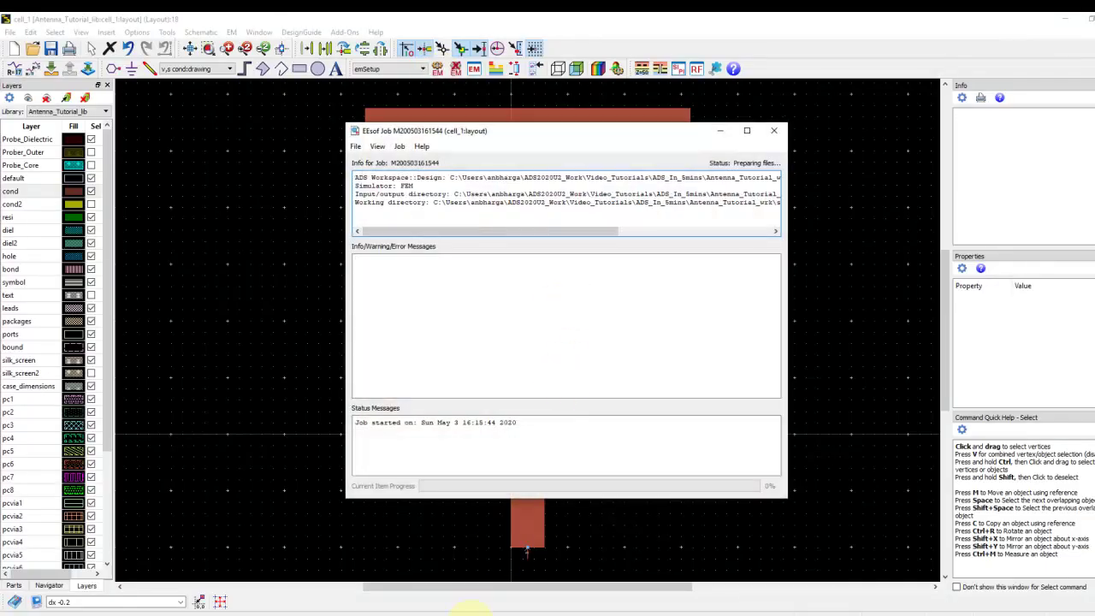
# Switch to the Mag/Phase data display and turn on trace history to compare the new run with the previous one
pyautogui.click(608, 610)
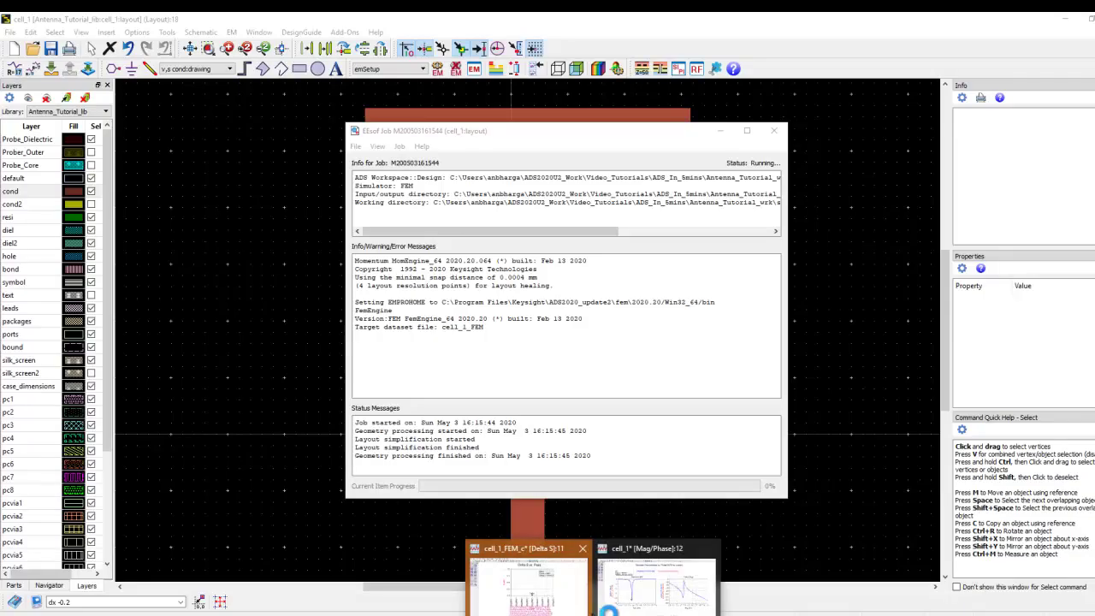
pyautogui.click(655, 582)
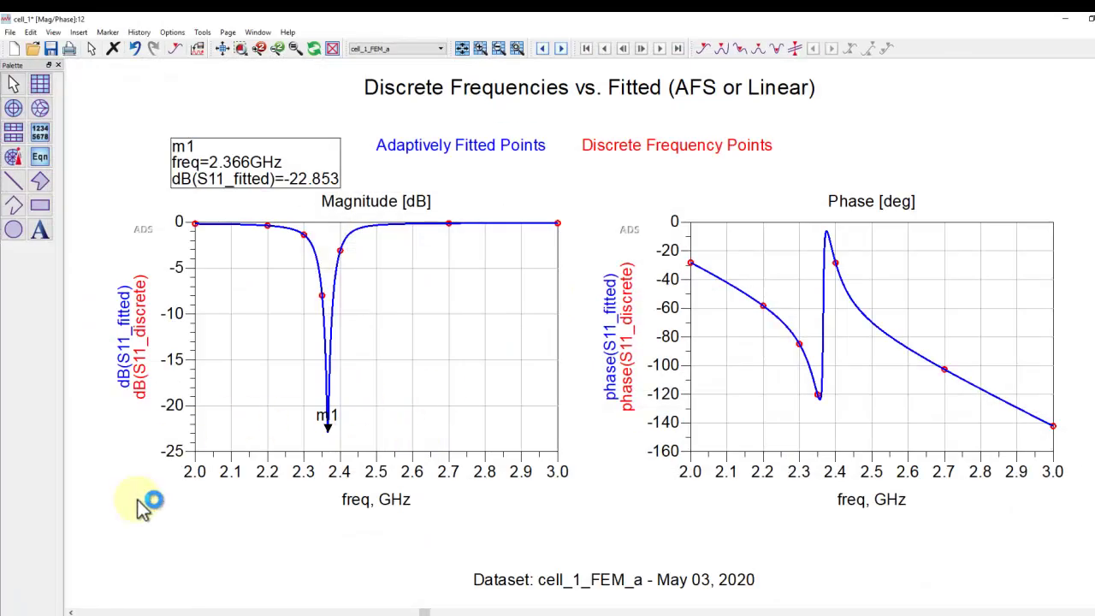
pyautogui.click(139, 33)
pyautogui.click(142, 53)
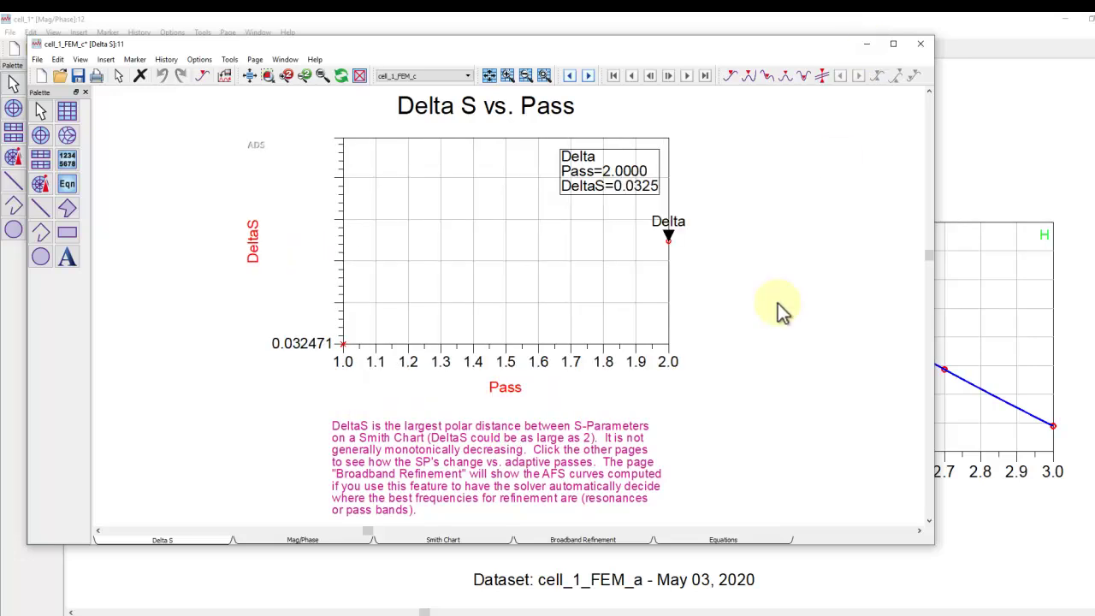
# Bring the Mag/Phase display forward, magnify the S11 dips in the magnitude plot, and move marker m1 to the new trace's minimum
pyautogui.click(389, 558)
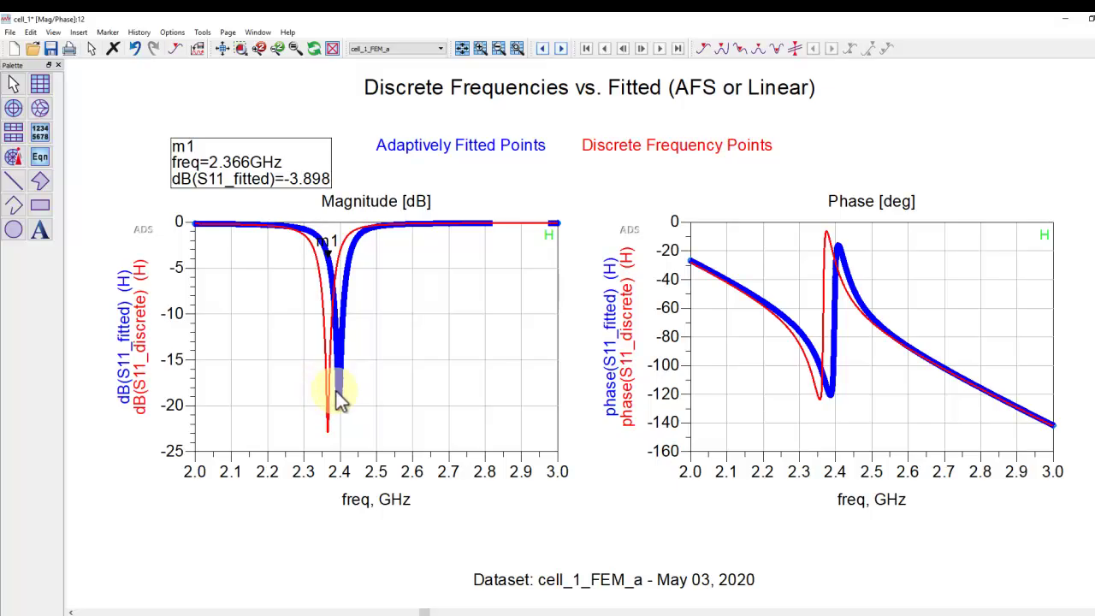
pyautogui.moveTo(342, 399)
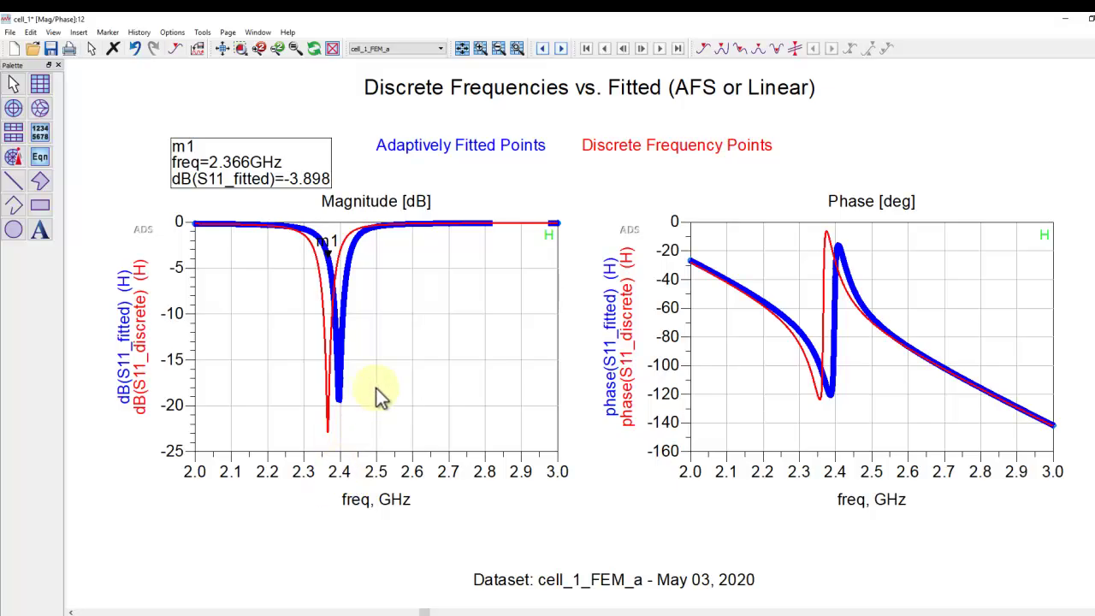
pyautogui.click(517, 48)
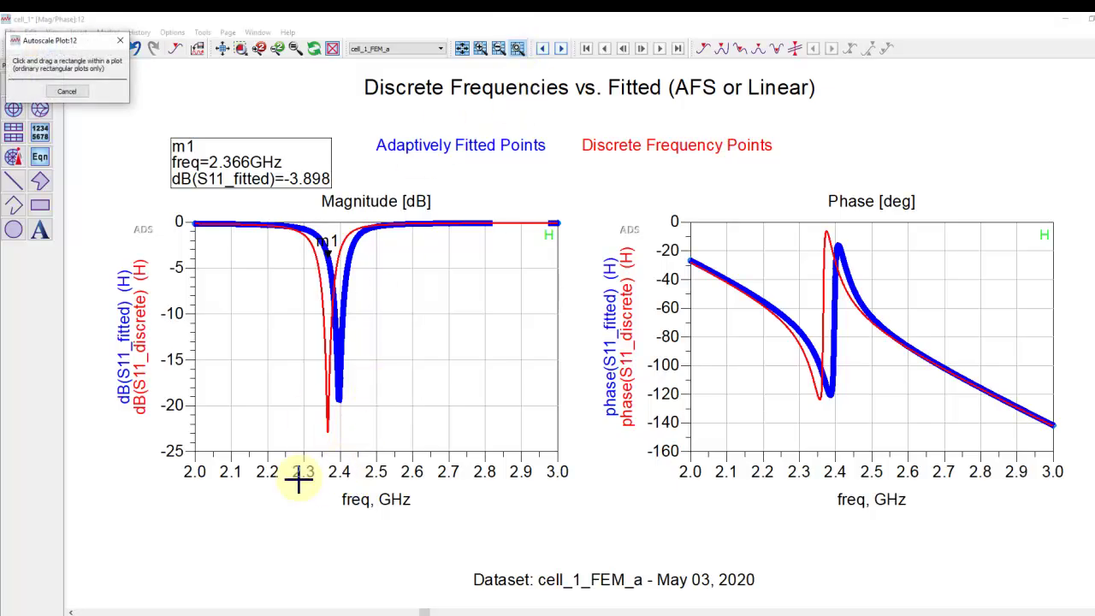
pyautogui.moveTo(357, 442); pyautogui.dragTo(294, 318)
pyautogui.moveTo(399, 433); pyautogui.dragTo(437, 387)
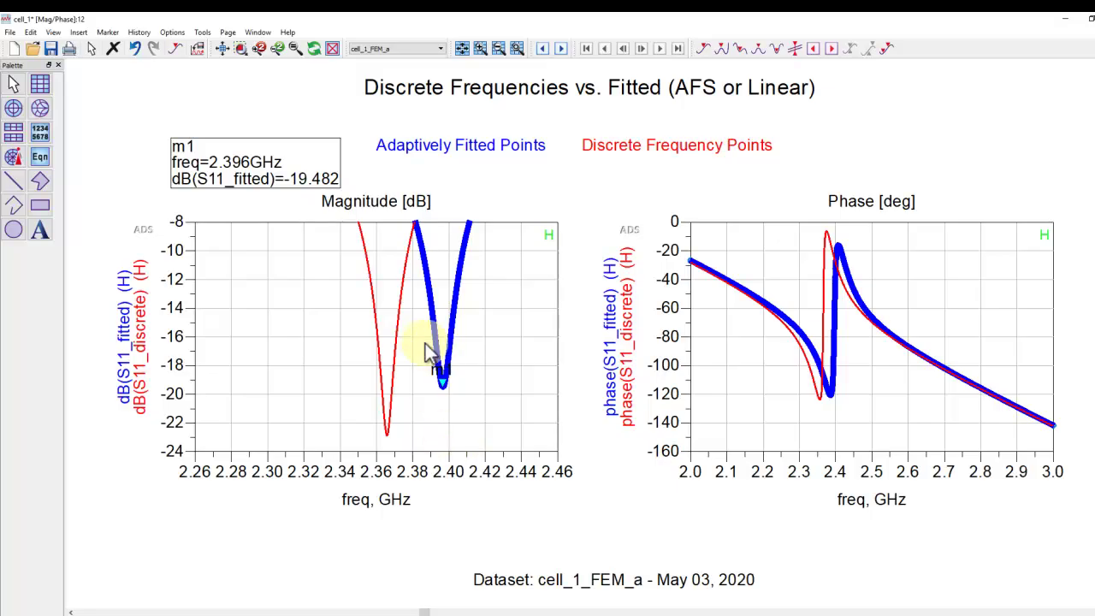
# Restore the magnitude plot to its full frequency range and turn trace history off
pyautogui.click(315, 319)
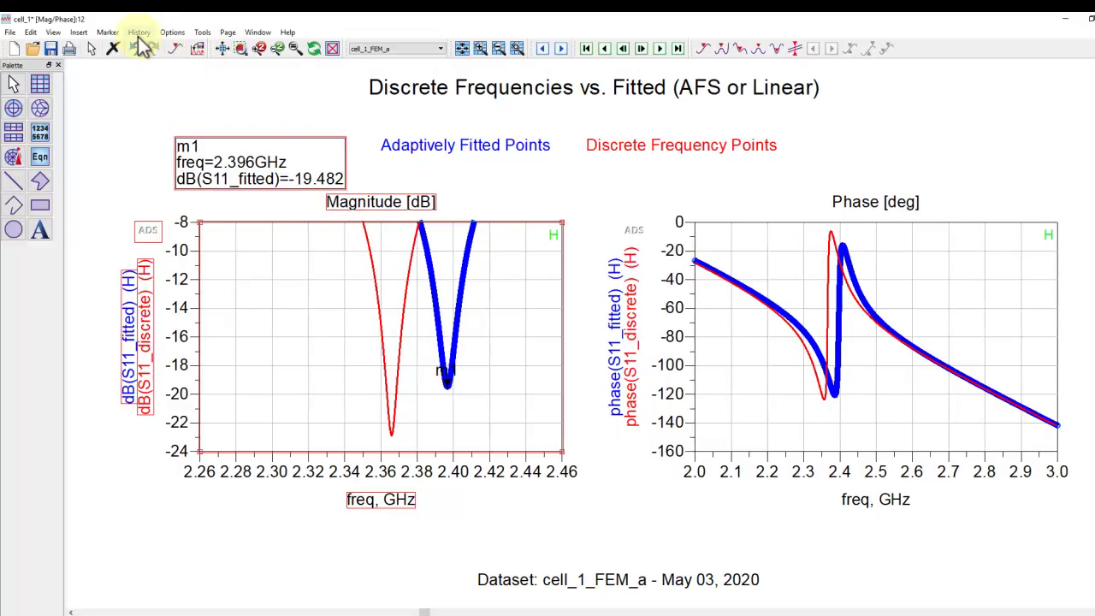
pyautogui.click(460, 49)
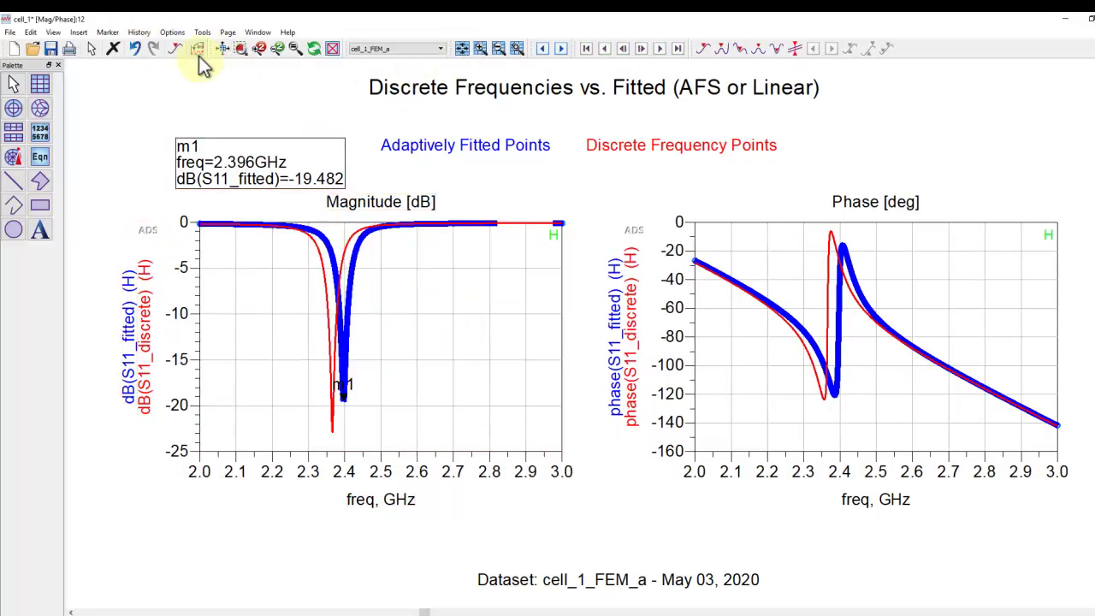
pyautogui.click(139, 34)
pyautogui.click(157, 75)
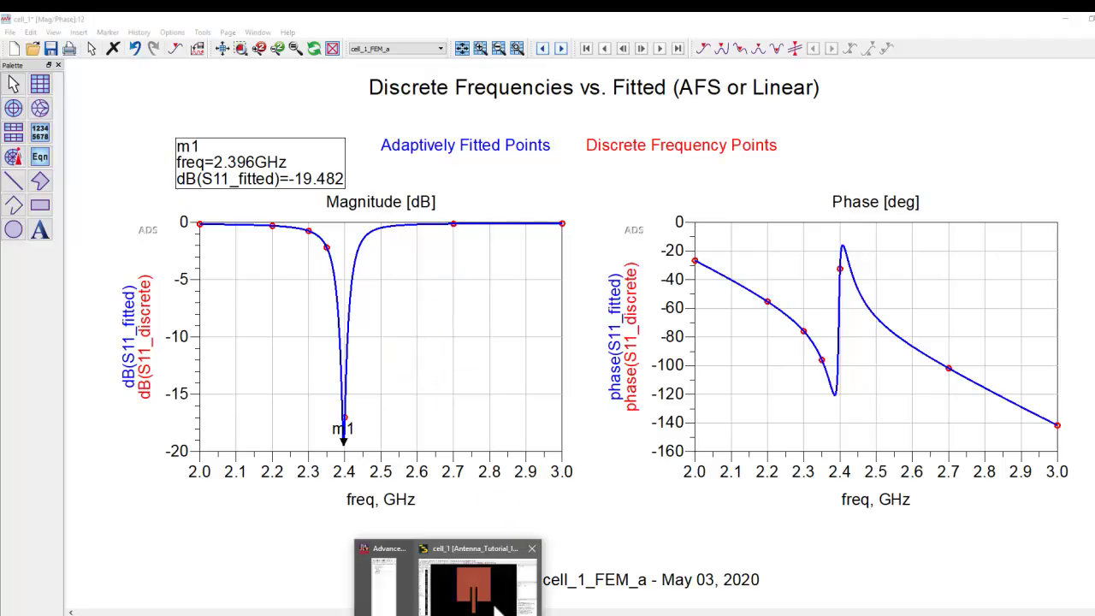
# From the antenna layout, compute the far fields, maximize the FEM visualization window, and show its solution setup
pyautogui.click(496, 598)
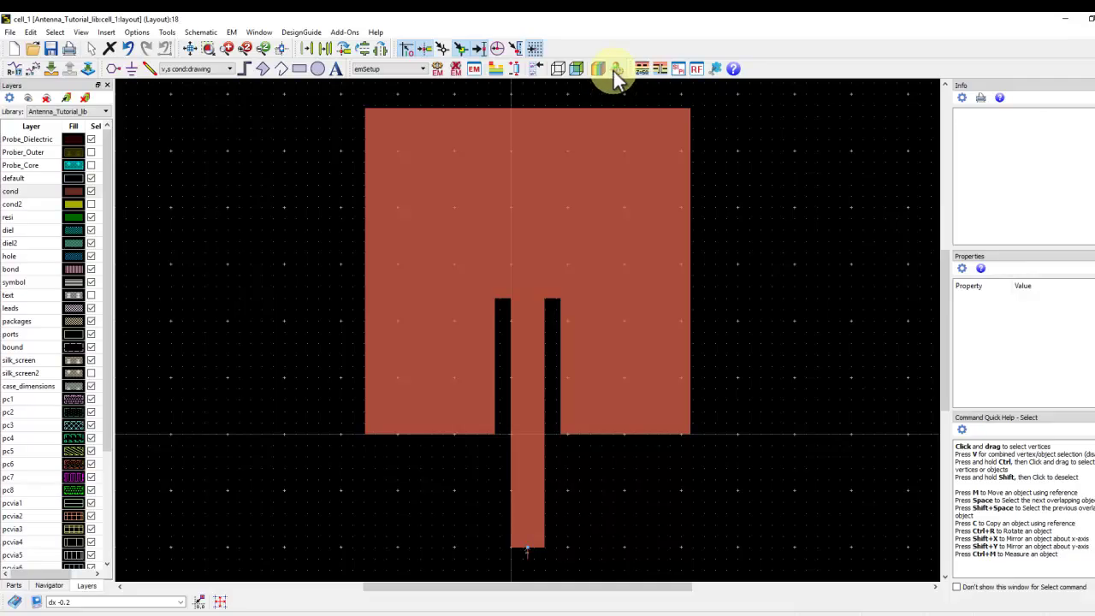
pyautogui.click(615, 70)
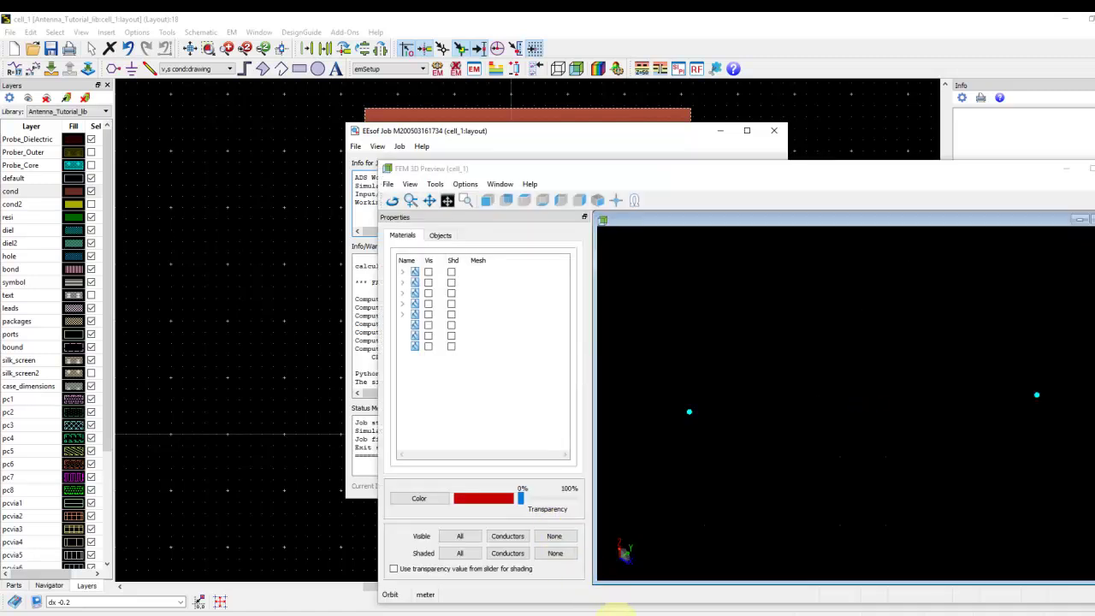
pyautogui.doubleClick(836, 169)
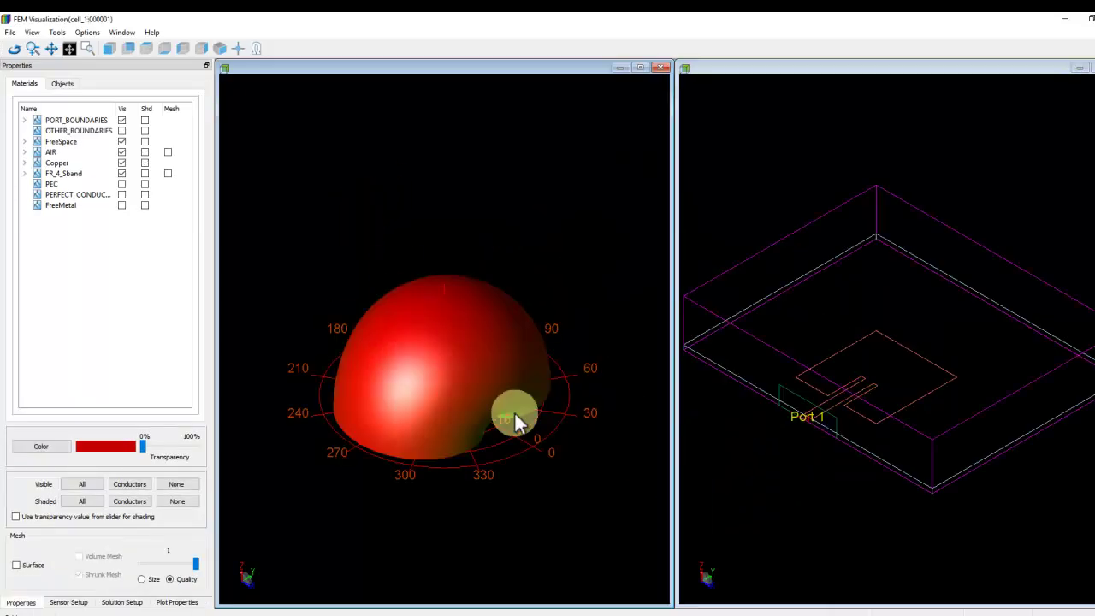
pyautogui.click(118, 582)
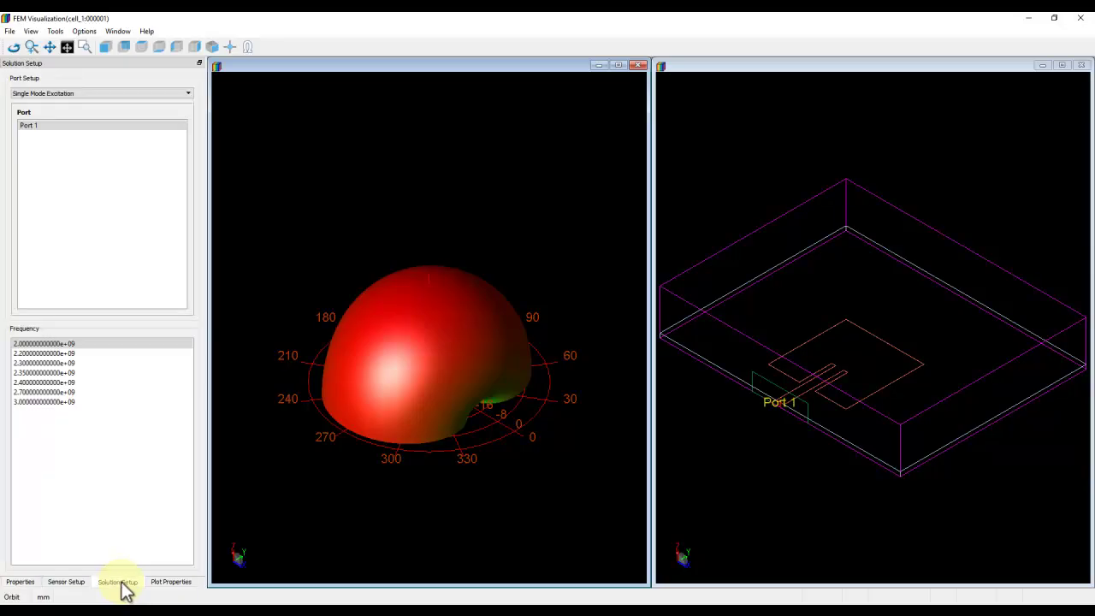
# Select the 2.4 GHz solution and view its antenna parameters from the far-field plot properties
pyautogui.click(38, 383)
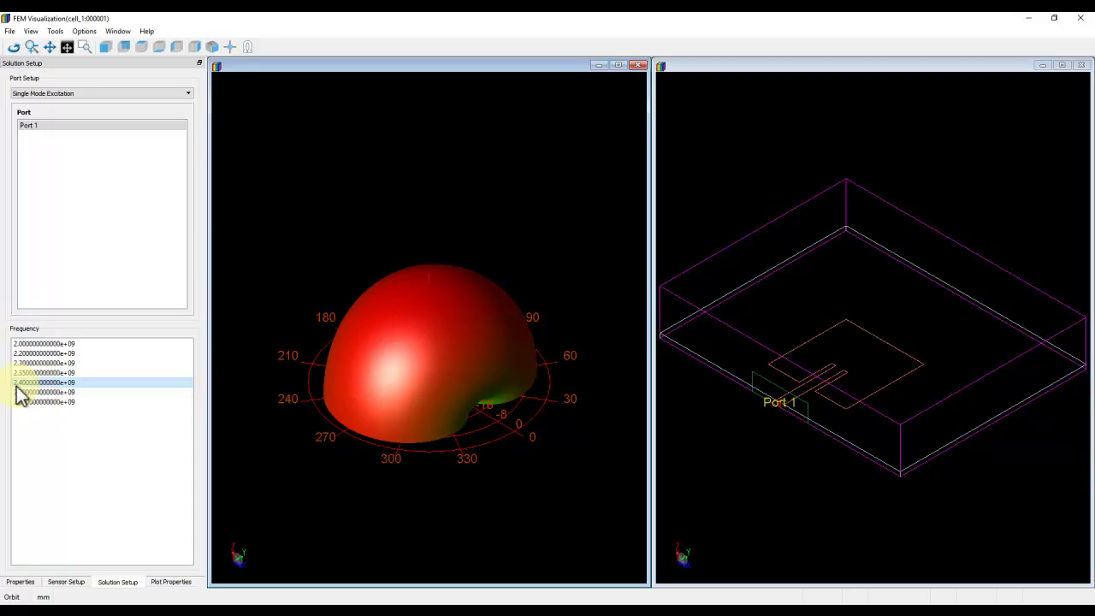
pyautogui.click(167, 584)
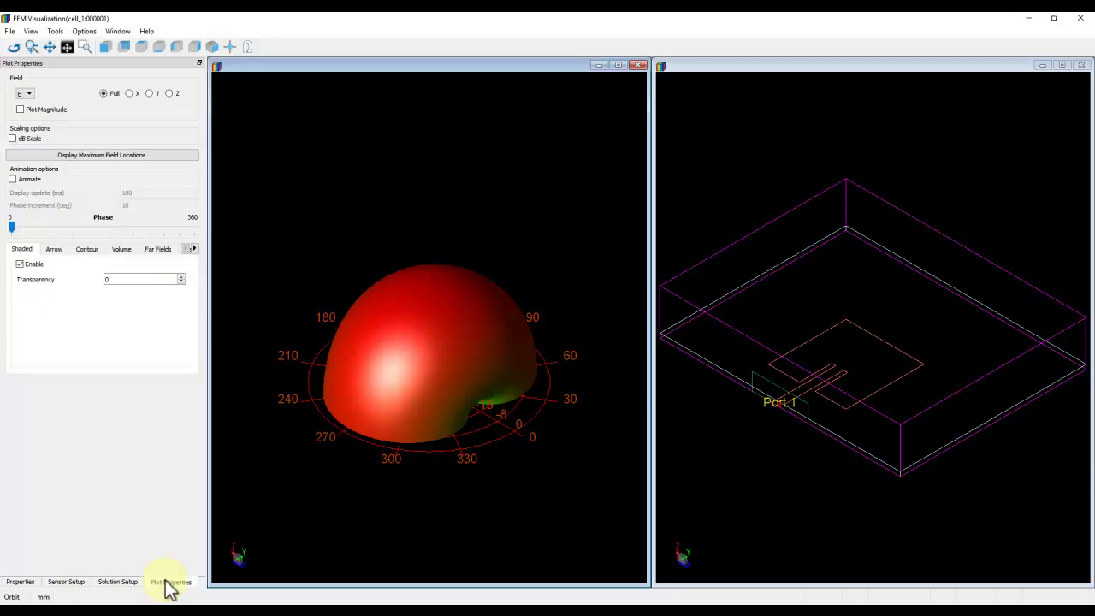
pyautogui.click(162, 253)
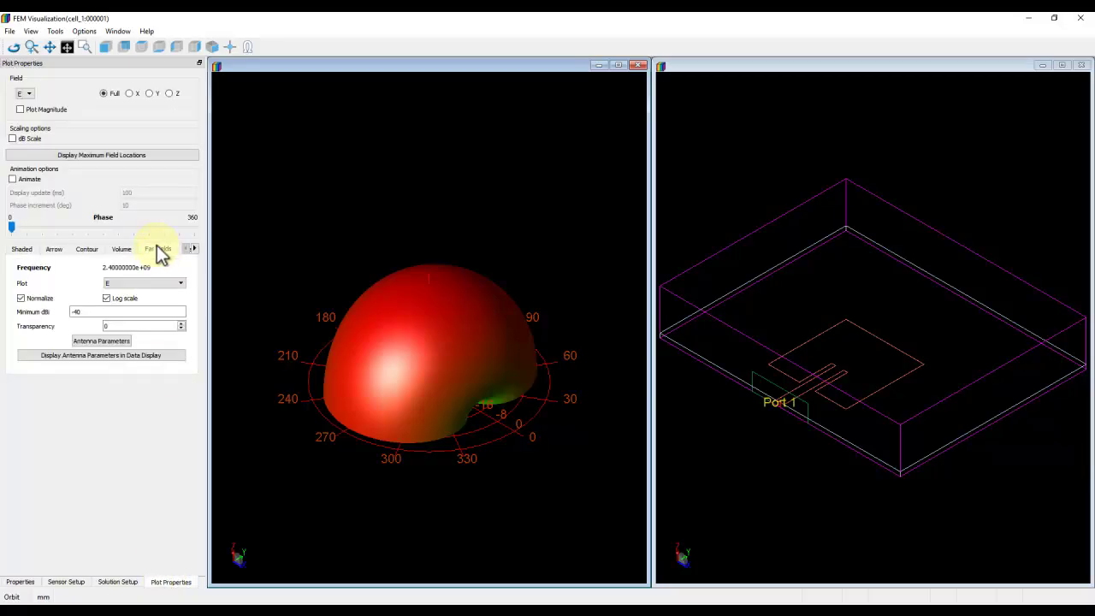
pyautogui.click(116, 341)
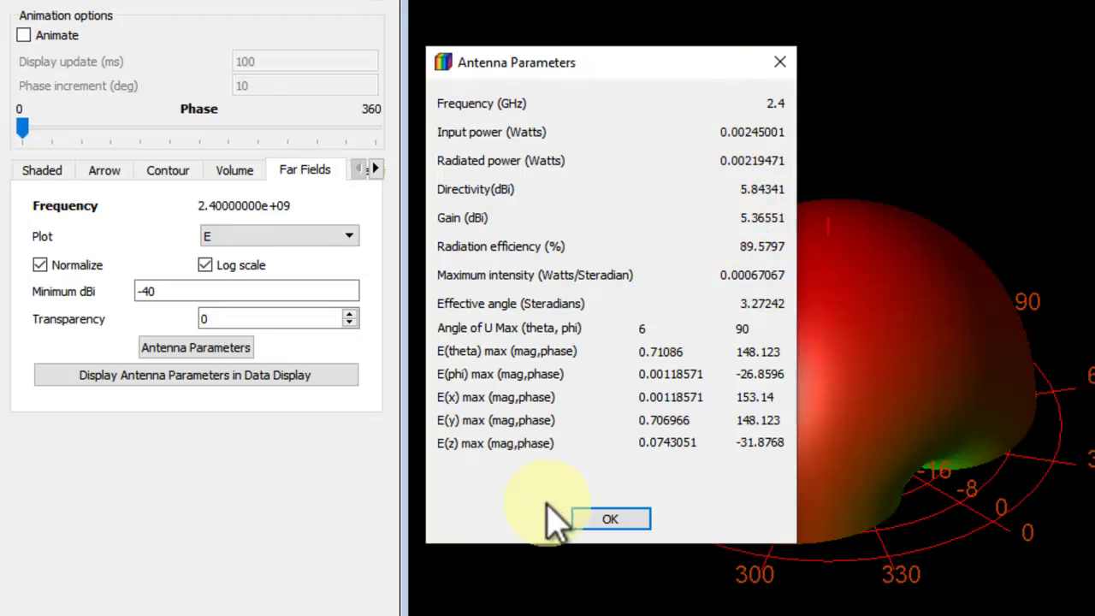
pyautogui.click(604, 520)
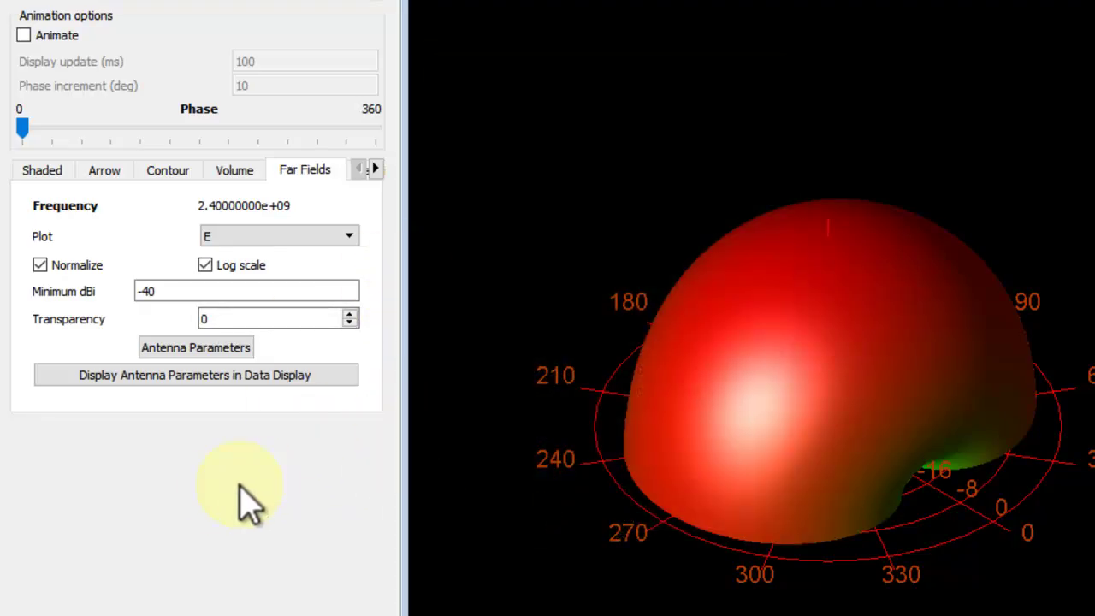
# Plot the antenna parameters versus frequency in a maximized data display and change the Gain trace type to Linear
pyautogui.click(196, 381)
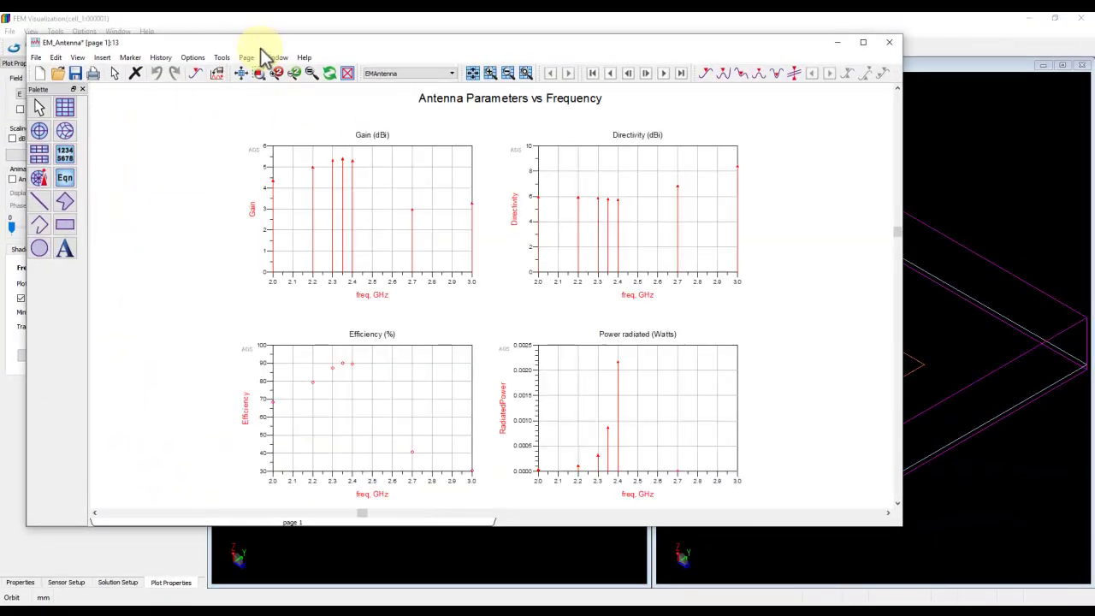
pyautogui.doubleClick(258, 46)
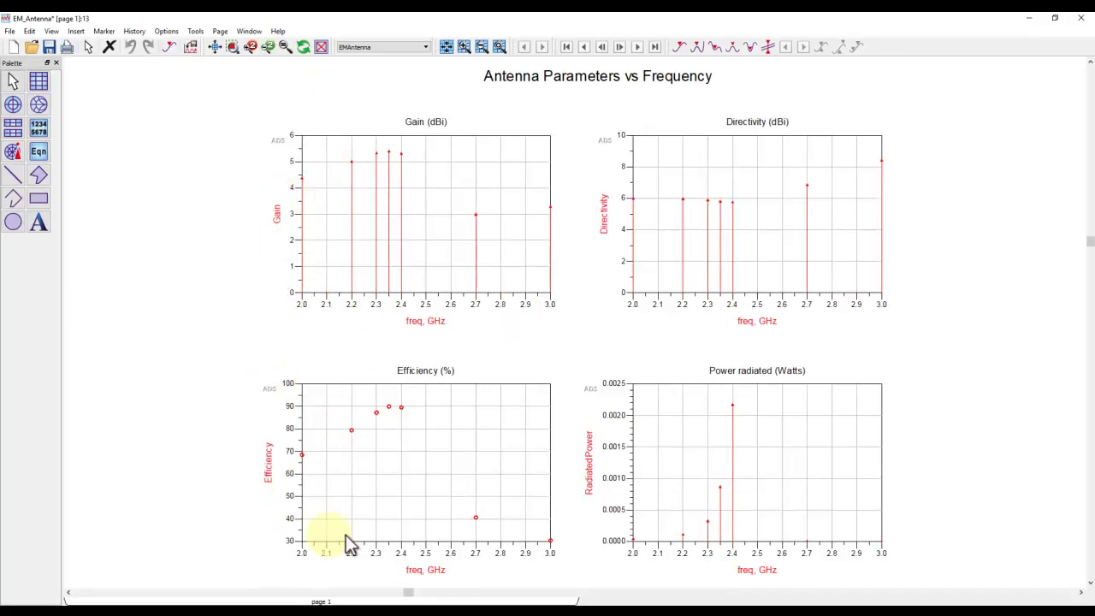
pyautogui.doubleClick(376, 221)
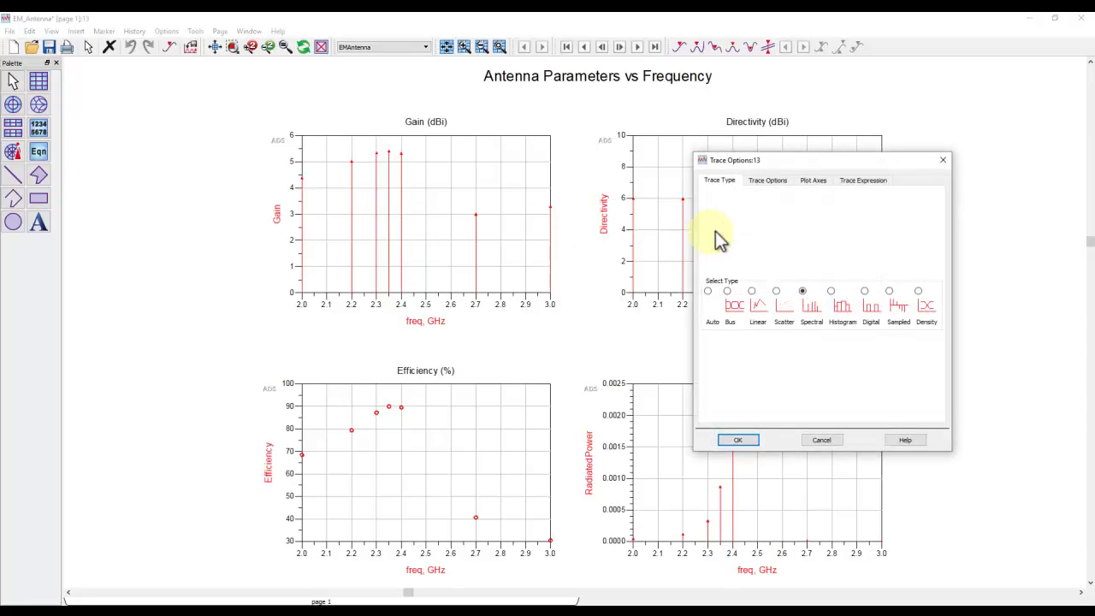
pyautogui.click(750, 291)
pyautogui.click(735, 438)
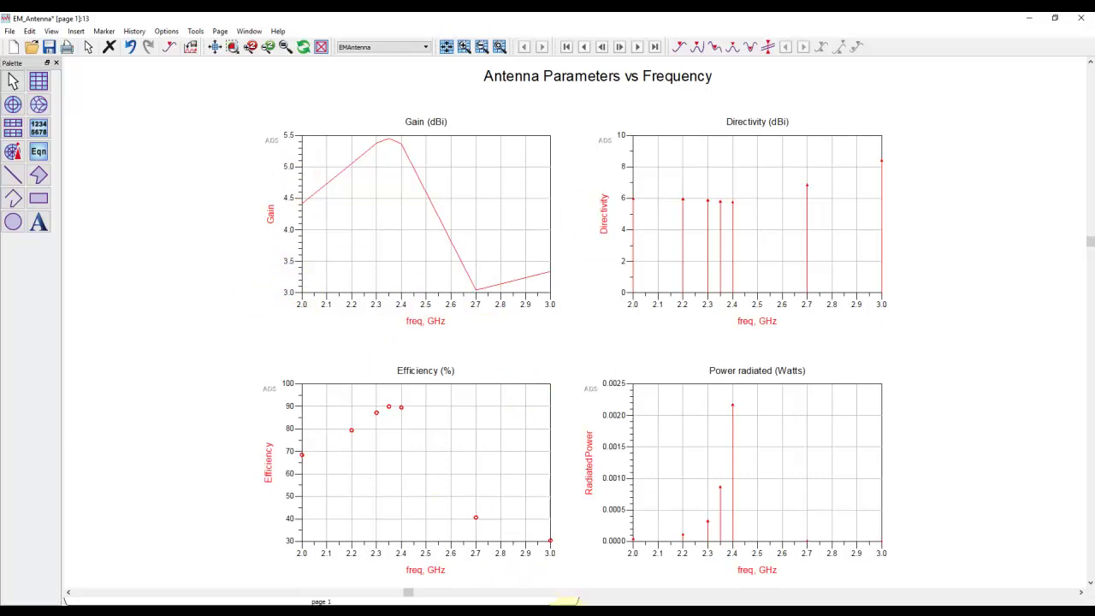
# Return to the FEM visualization and enable a far-field cut at Phi 90
pyautogui.hotkey('alt', 'Tab')
pyautogui.click(195, 249)
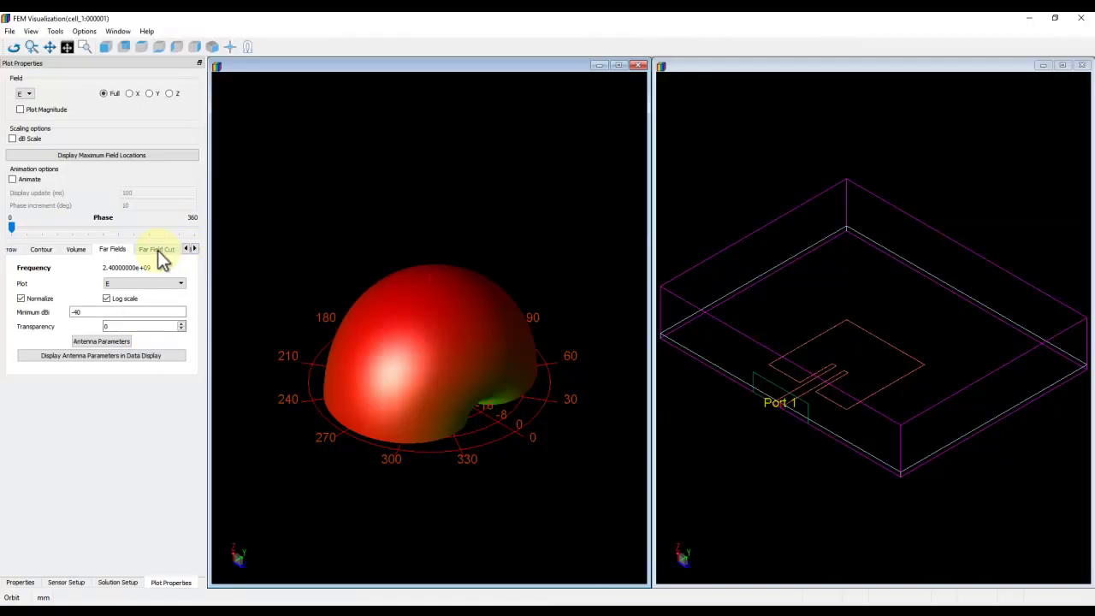
pyautogui.click(195, 249)
pyautogui.click(112, 249)
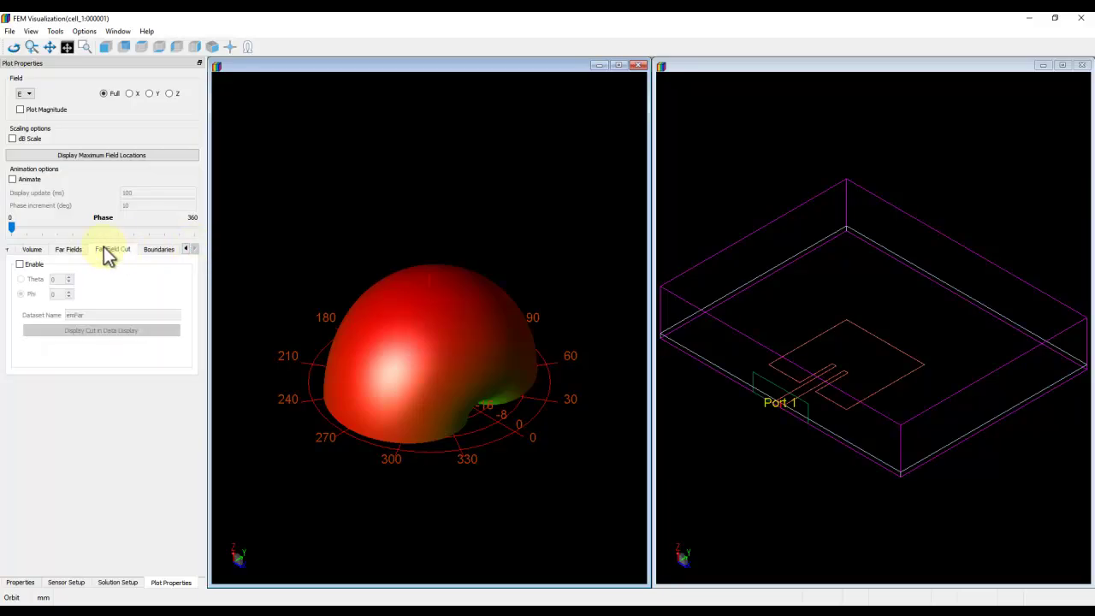
pyautogui.click(21, 267)
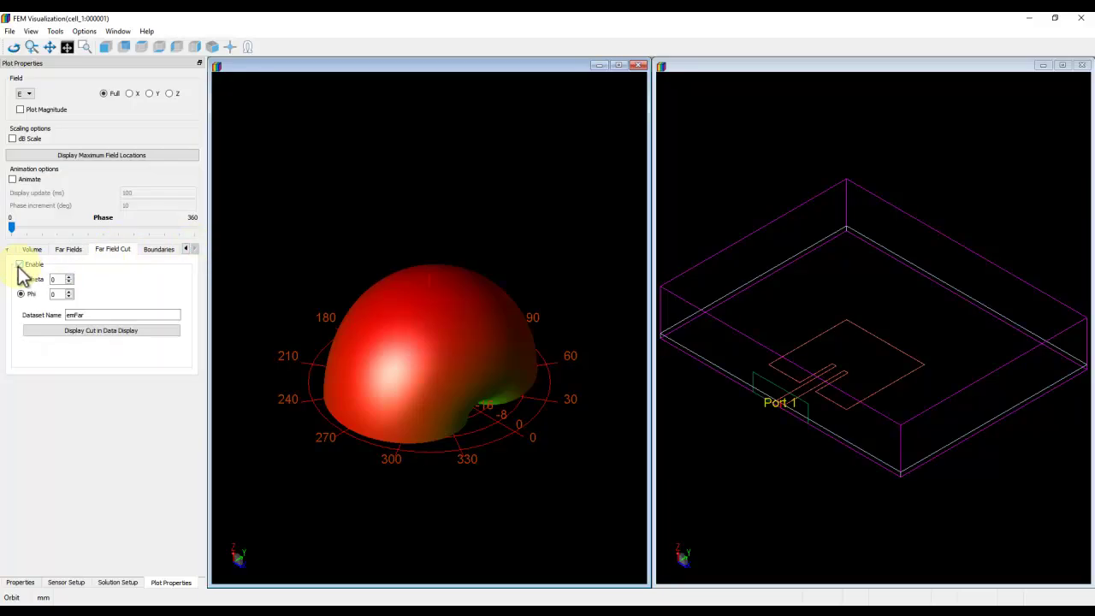
pyautogui.click(52, 294)
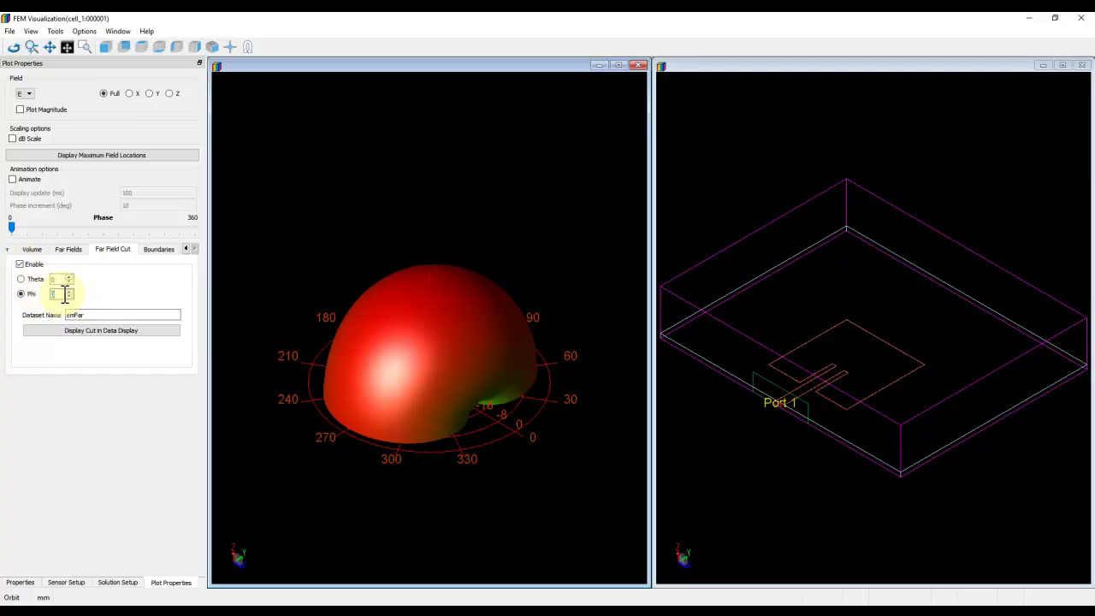
pyautogui.write('9')
# Reapply the 2.4 GHz solution to draw the Phi cut on the 3D far-field pattern
pyautogui.moveTo(385, 377); pyautogui.dragTo(406, 225)
pyautogui.moveTo(414, 267); pyautogui.dragTo(362, 420)
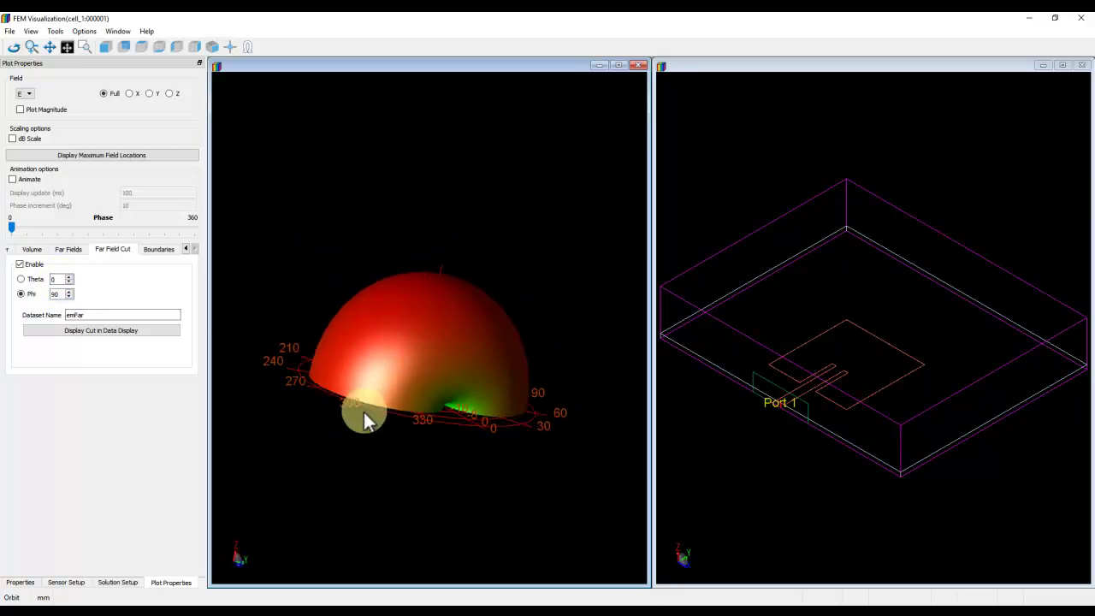
pyautogui.click(117, 583)
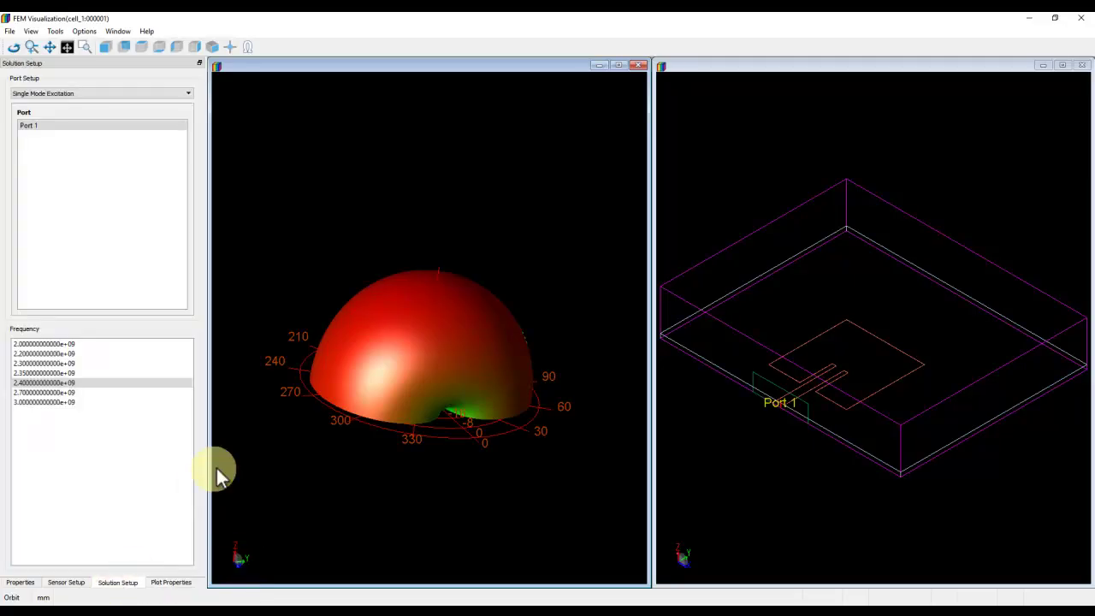
pyautogui.click(53, 383)
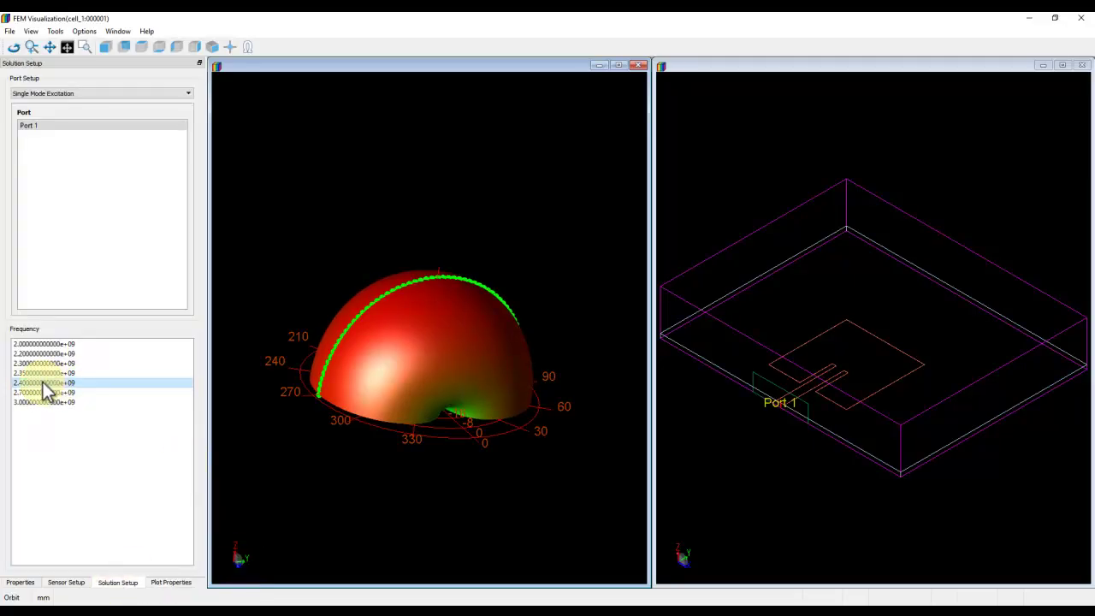
# Display the emFar far-field cut in a maximized data display and review its parameter table and all polar plots
pyautogui.click(169, 583)
pyautogui.click(72, 331)
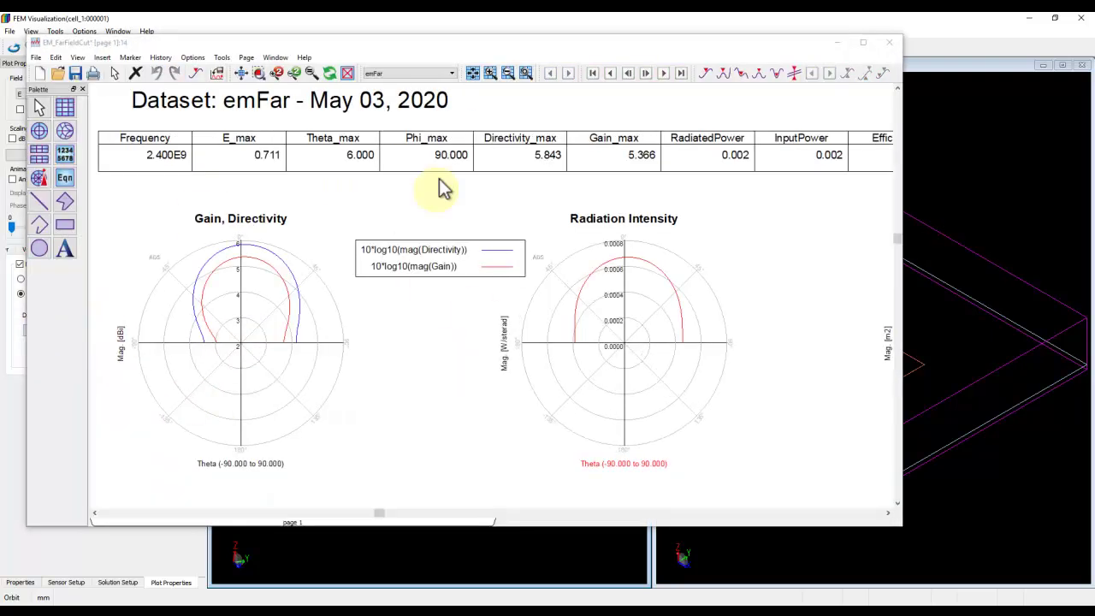
pyautogui.doubleClick(440, 41)
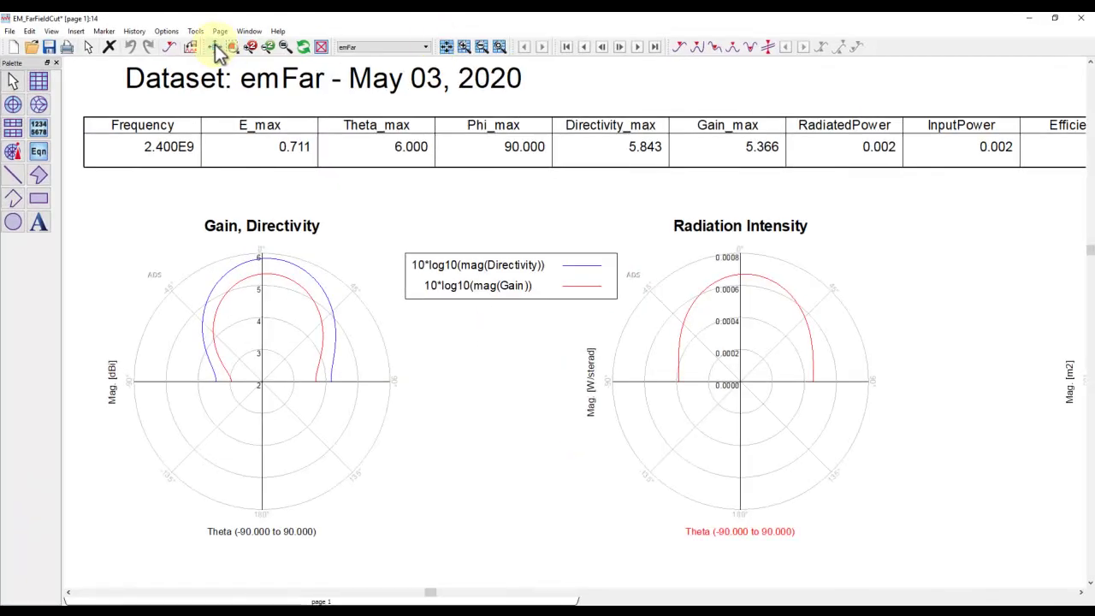
pyautogui.click(215, 48)
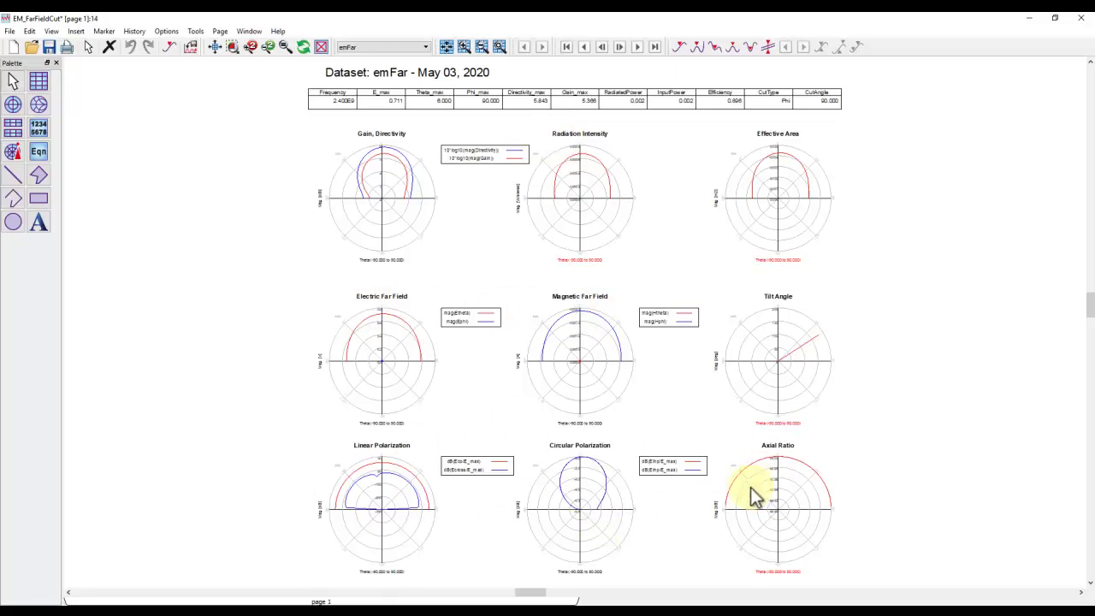
pyautogui.scroll(2, 677, 115)
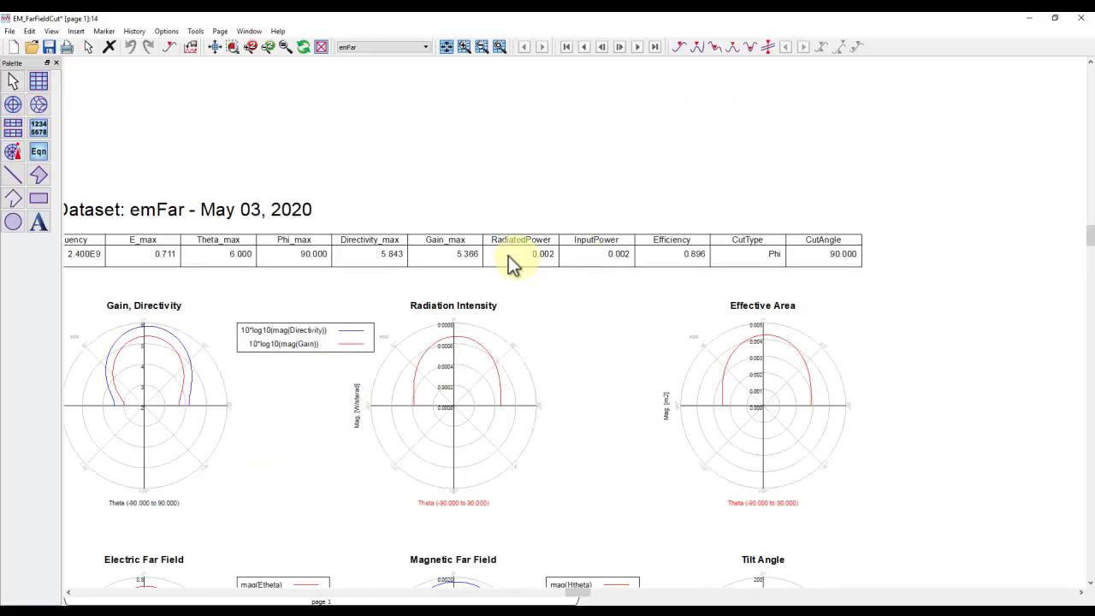
pyautogui.hscroll(-3, 479, 278)
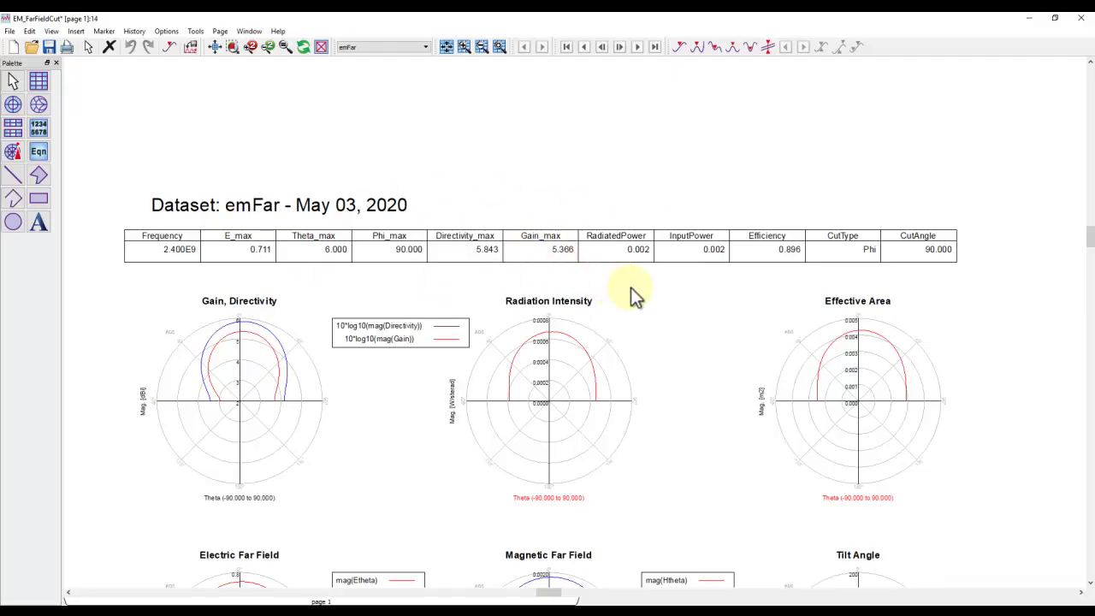
pyautogui.click(214, 47)
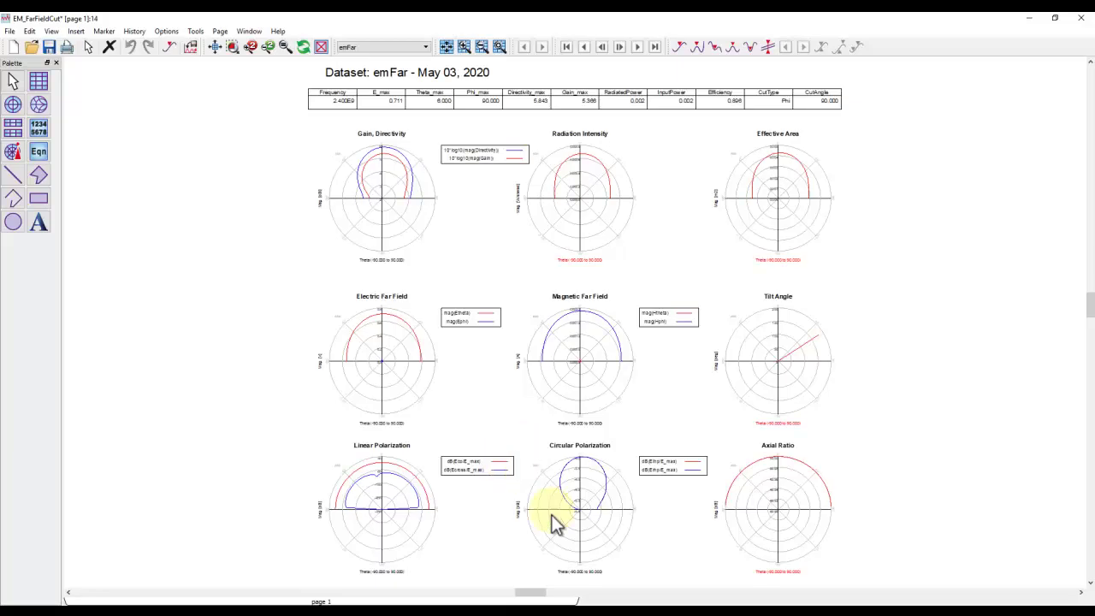
# Switch to the PowerPoint slide show and go back to the slide listing the tutorial's learning topics
pyautogui.moveTo(434, 609)
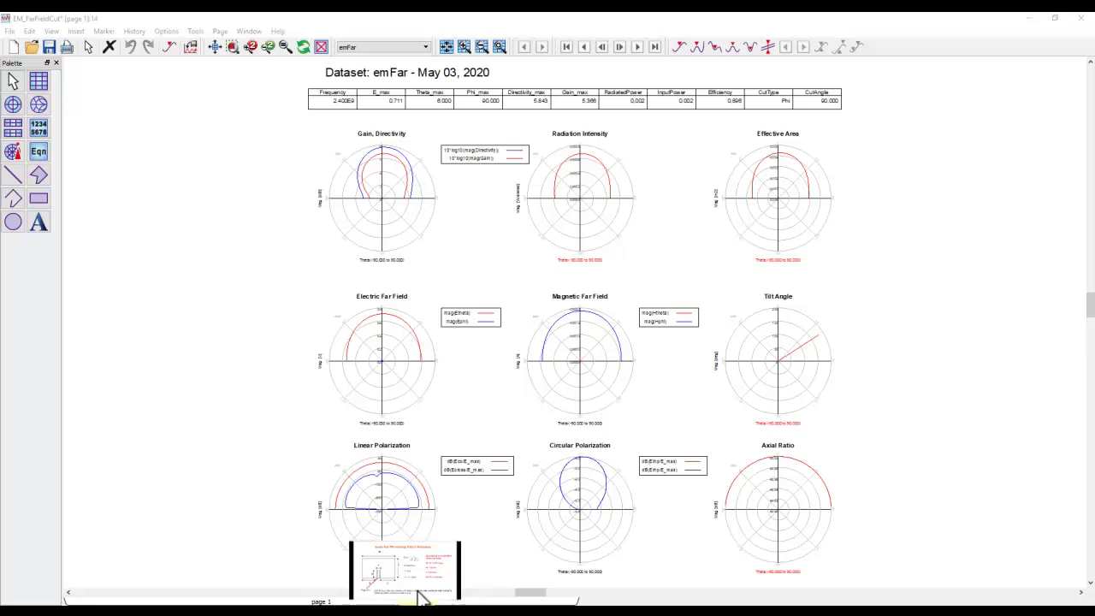
pyautogui.click(416, 594)
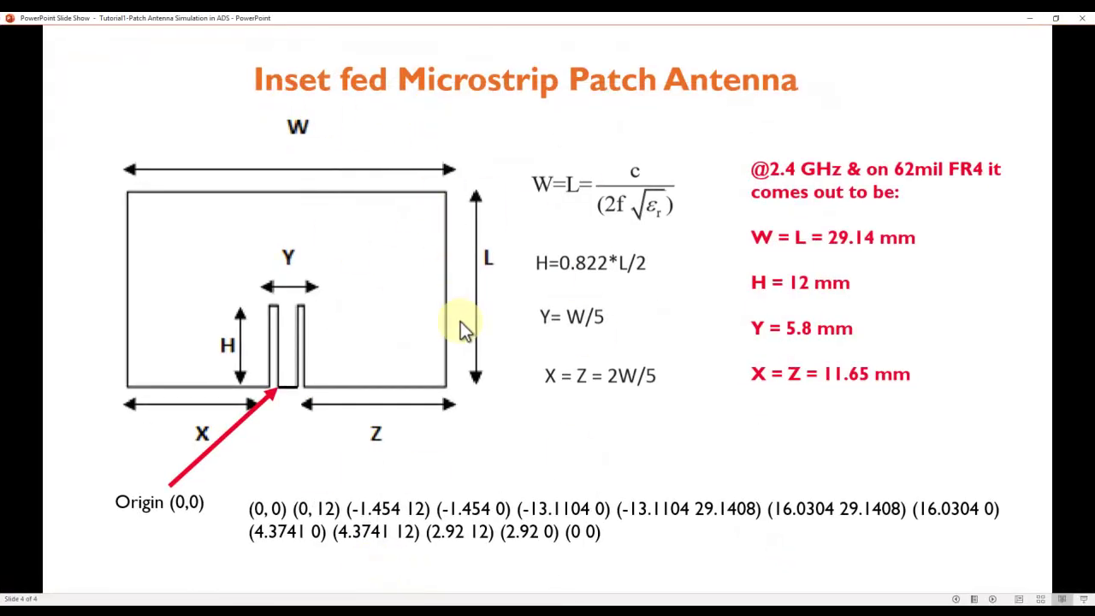
pyautogui.press('Left')
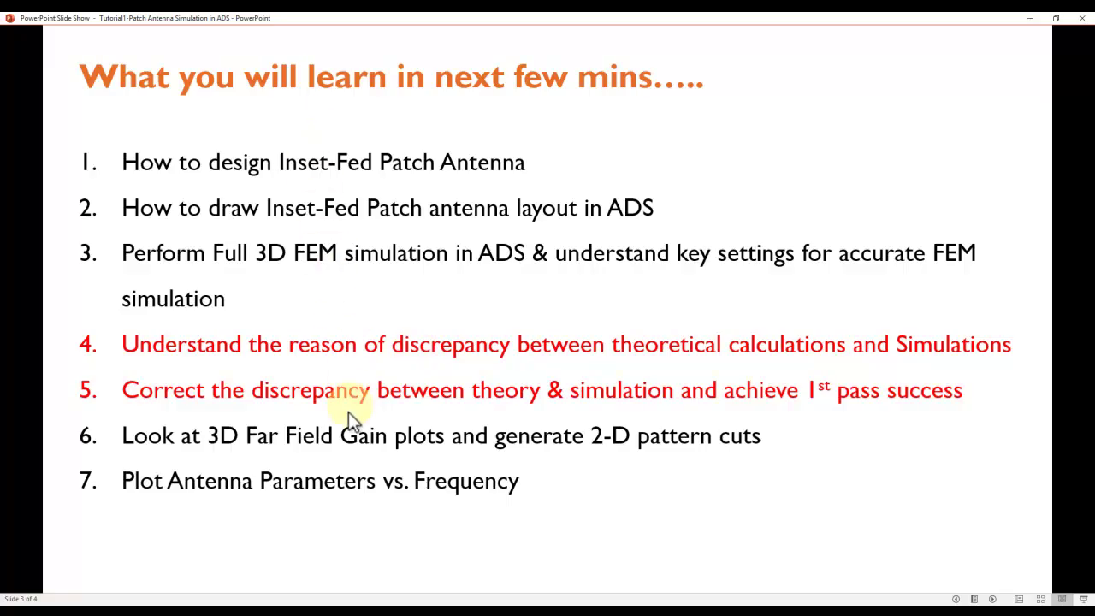